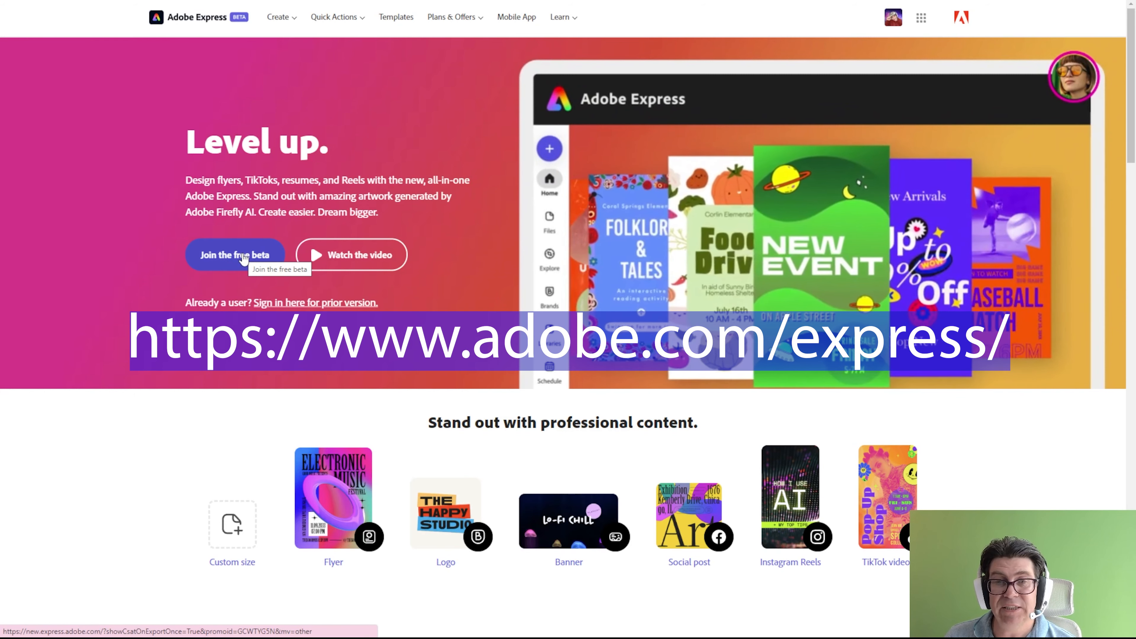
# Step: Join the free Adobe Express beta and create a new Webpage project
pyautogui.click(243, 256)
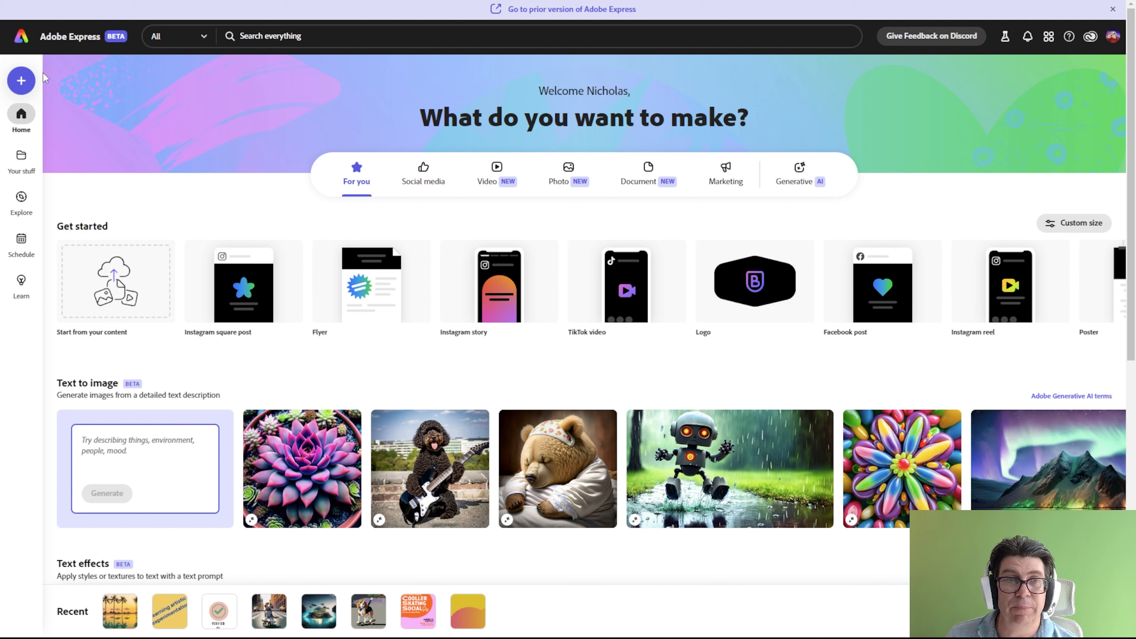
pyautogui.click(17, 85)
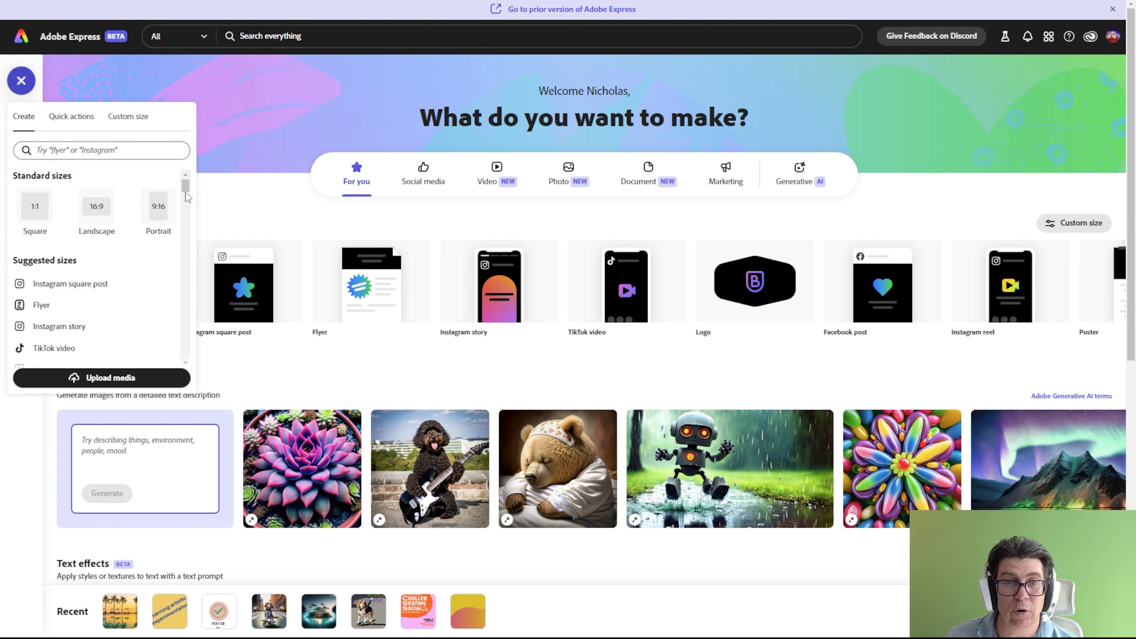
pyautogui.moveTo(187, 197); pyautogui.dragTo(185, 358)
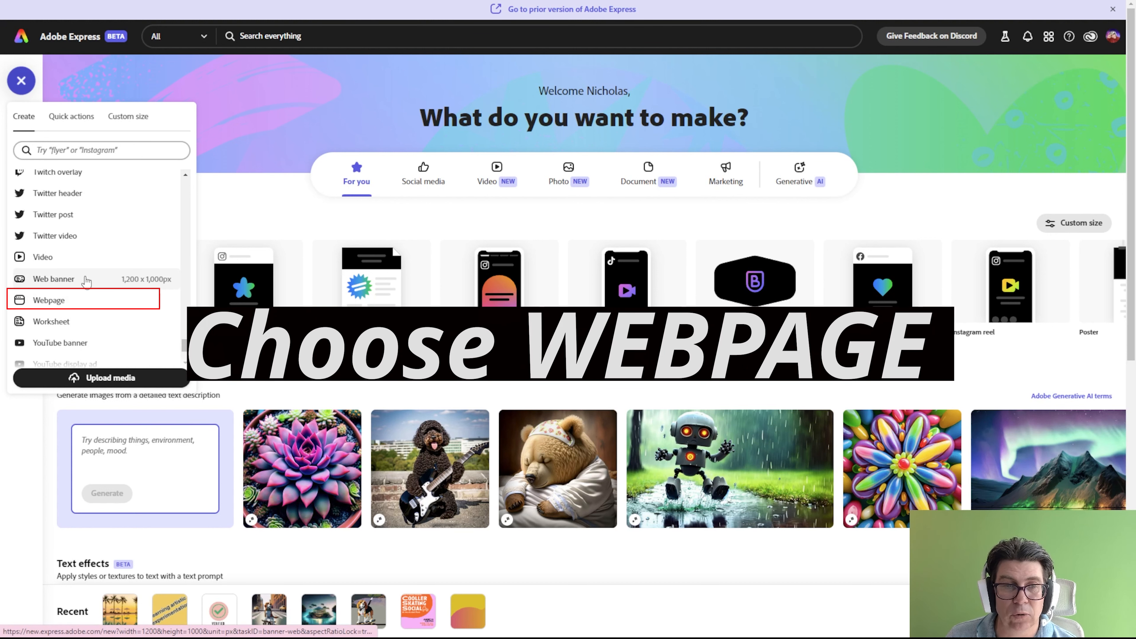
pyautogui.click(73, 299)
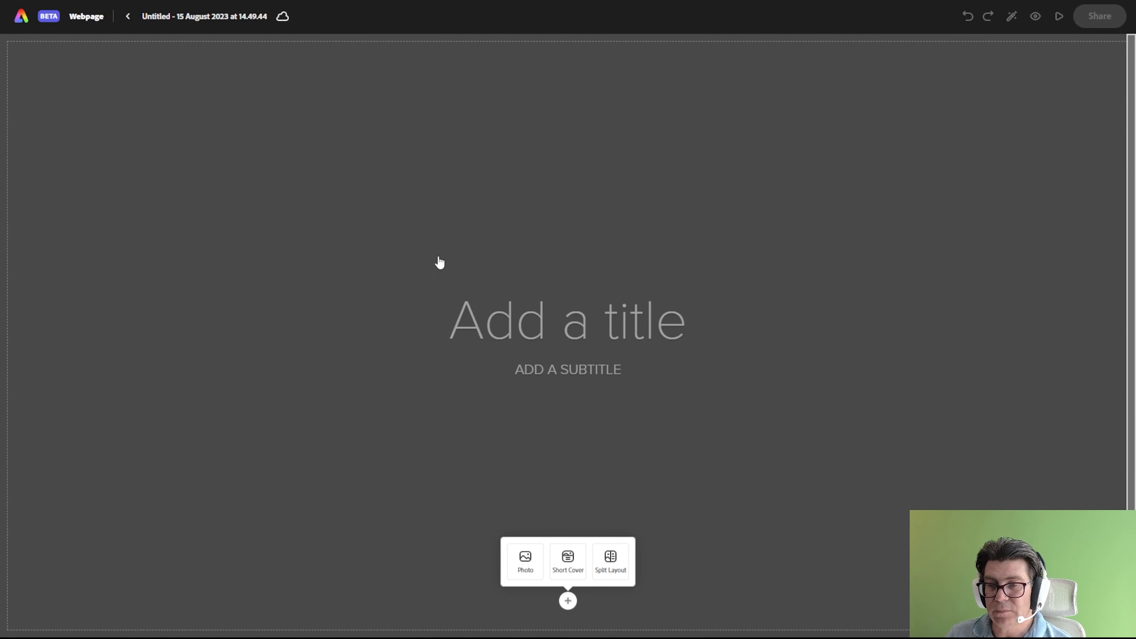
# Step: Enter "This is my Journal" as the webpage's title
pyautogui.click(544, 323)
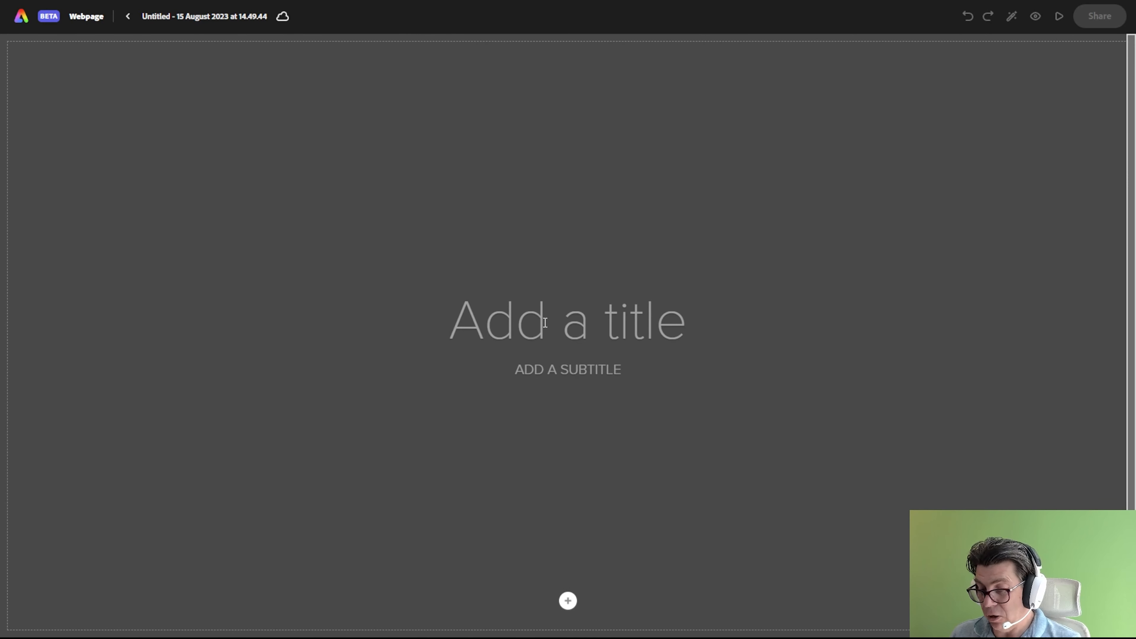
pyautogui.write('This is')
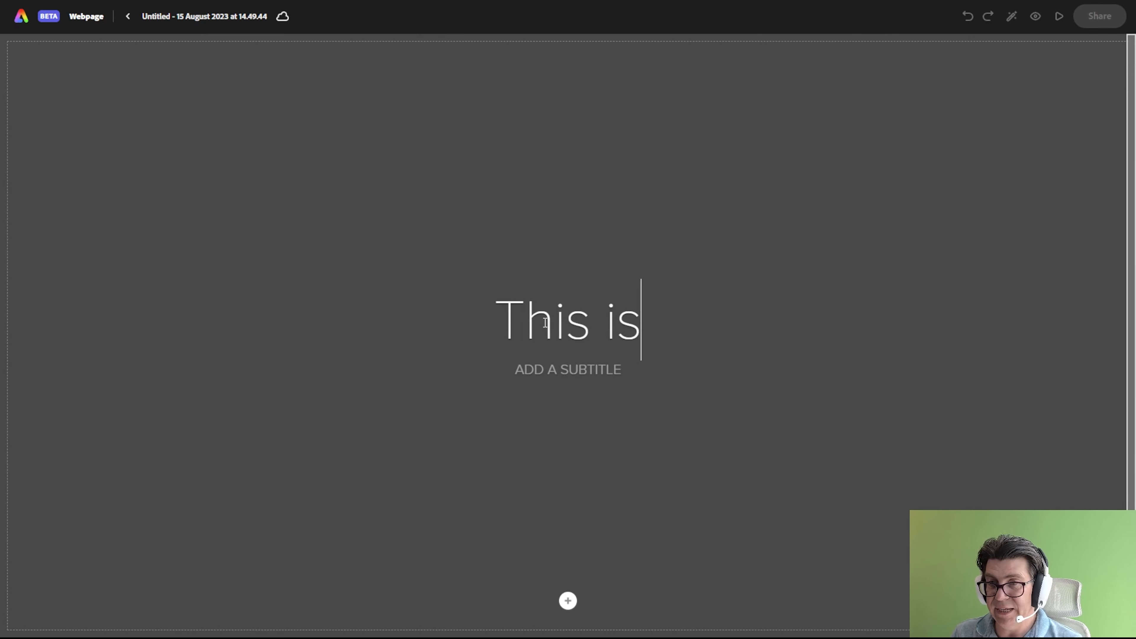
pyautogui.write(' my Joutr')
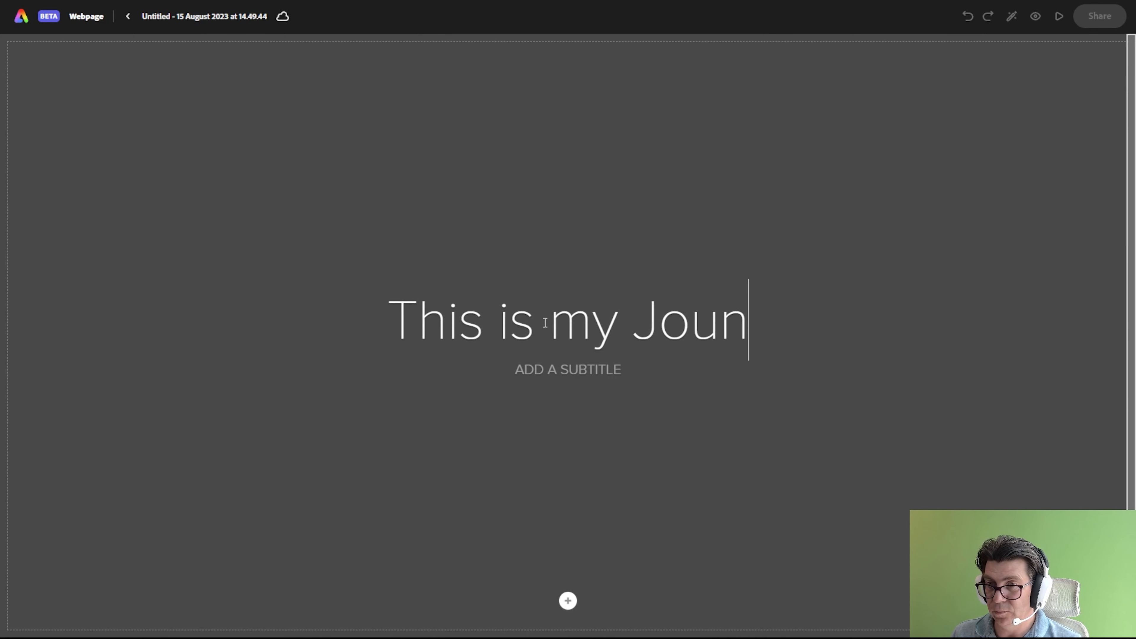
pyautogui.press('BackSpace')
pyautogui.press('BackSpace')
pyautogui.write('rnal')
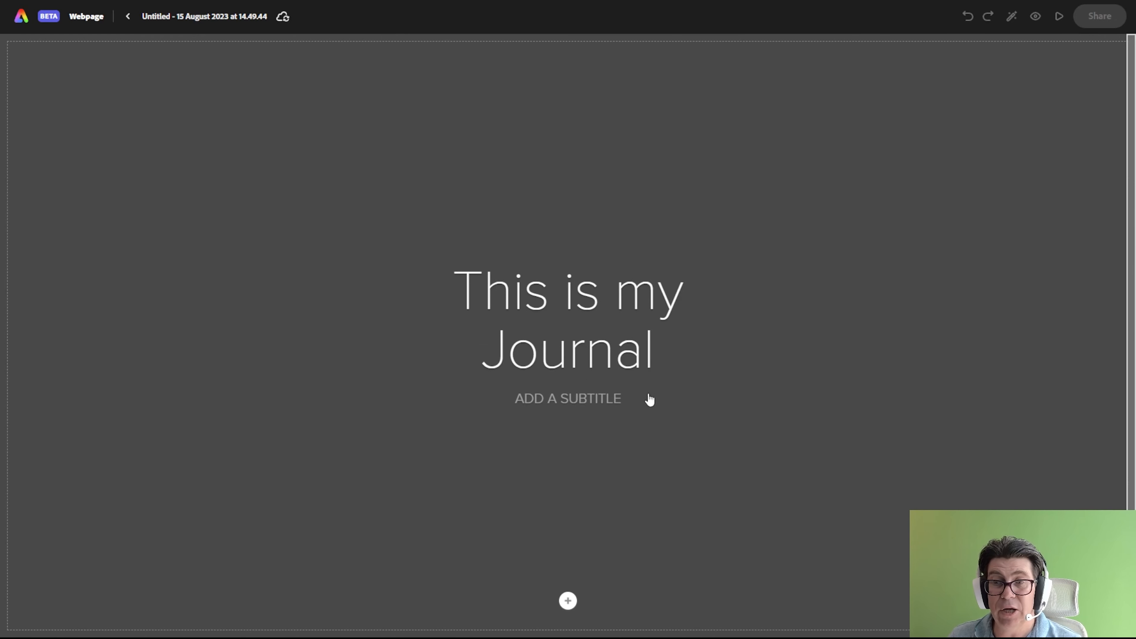
# Step: Enter "This is all about my learning" as the webpage's subtitle
pyautogui.click(599, 398)
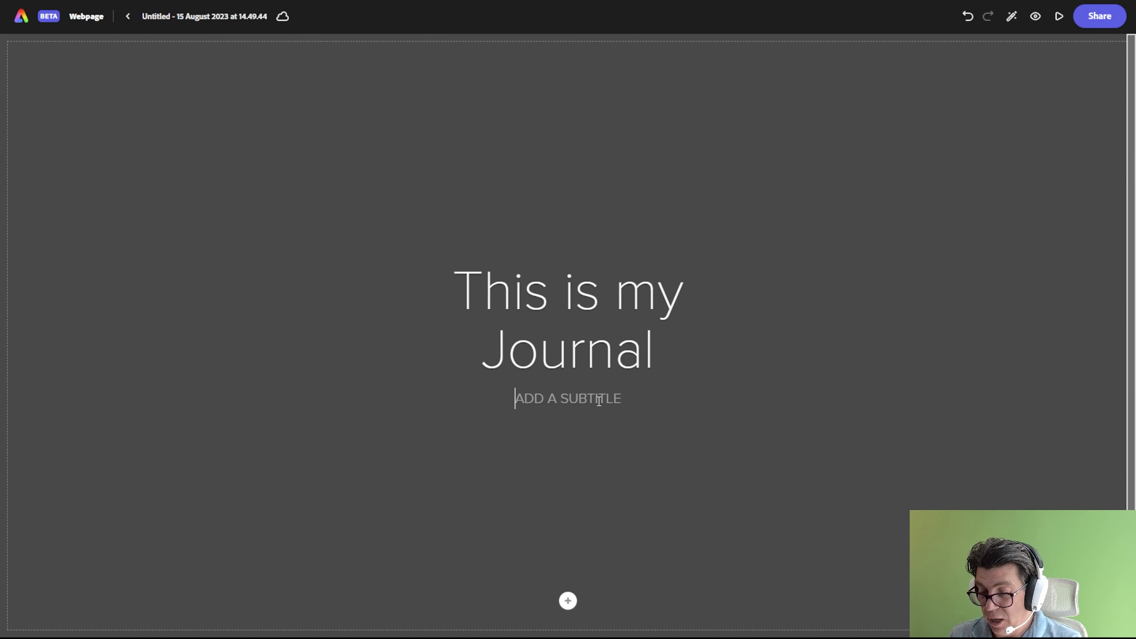
pyautogui.write('This is al')
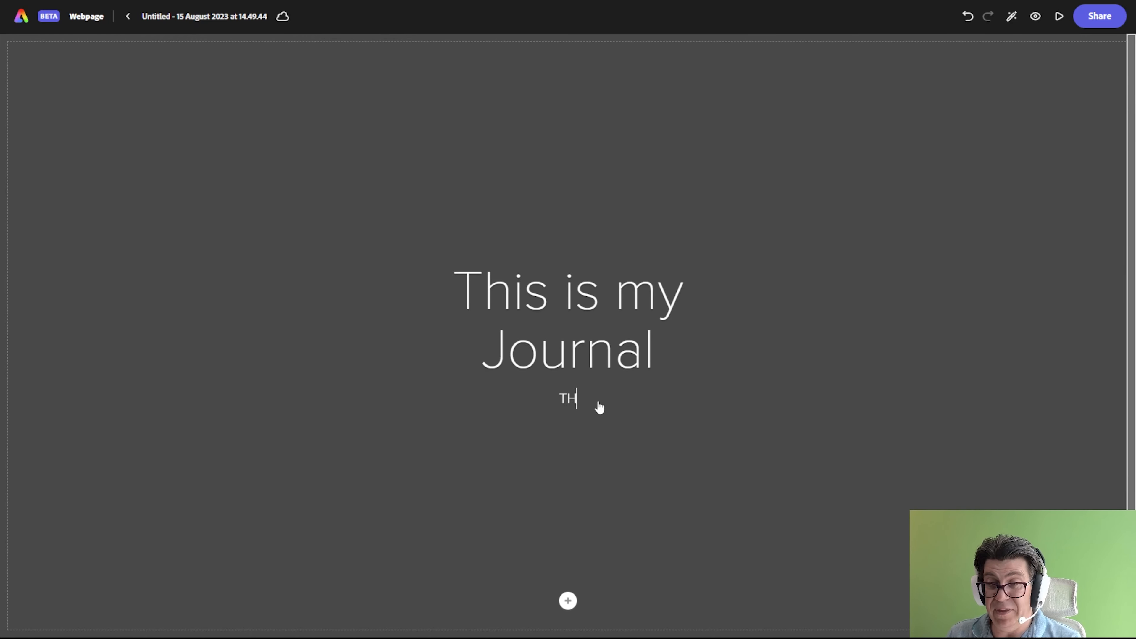
pyautogui.write('l about my learni')
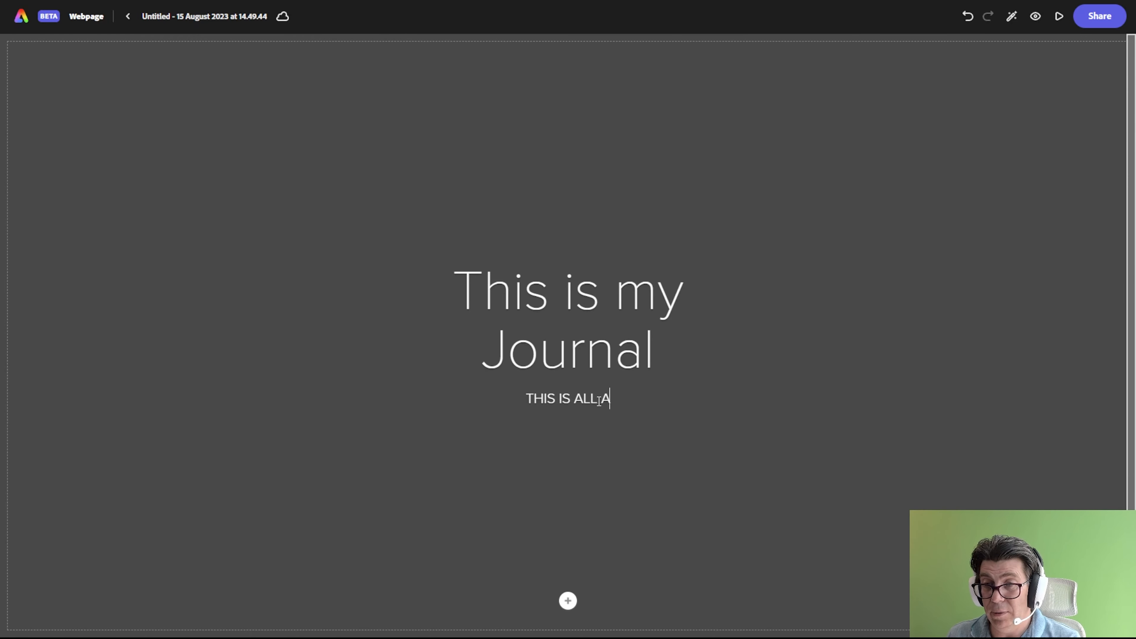
pyautogui.write('ng')
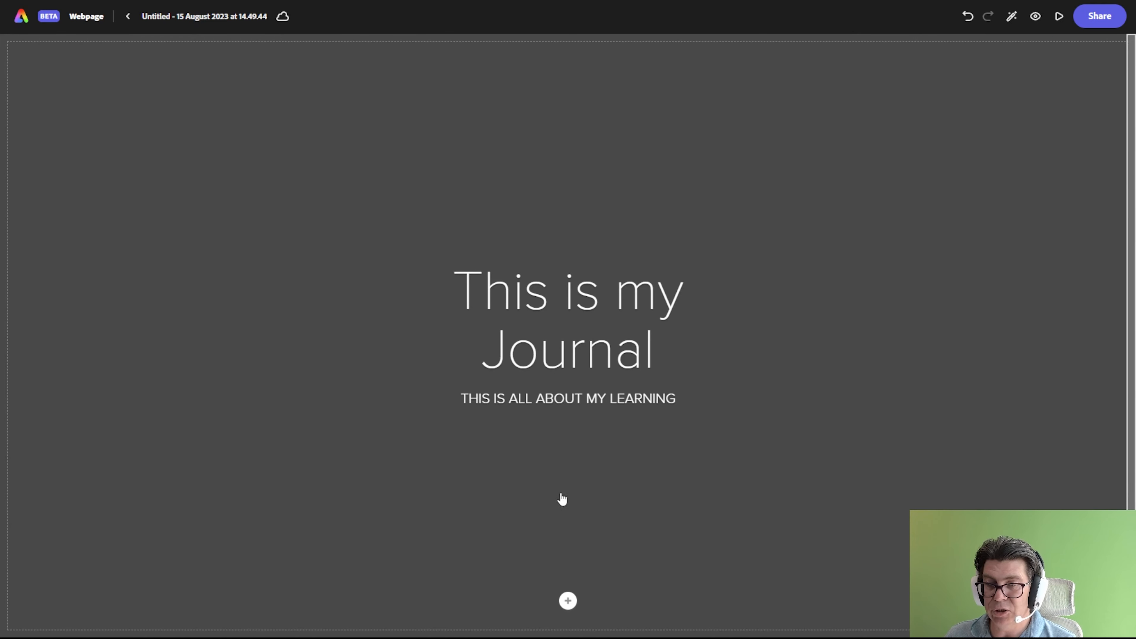
# Step: Search the stock photos for "gaming" and set the dark image with diagonal red streaks as the cover background
pyautogui.click(568, 601)
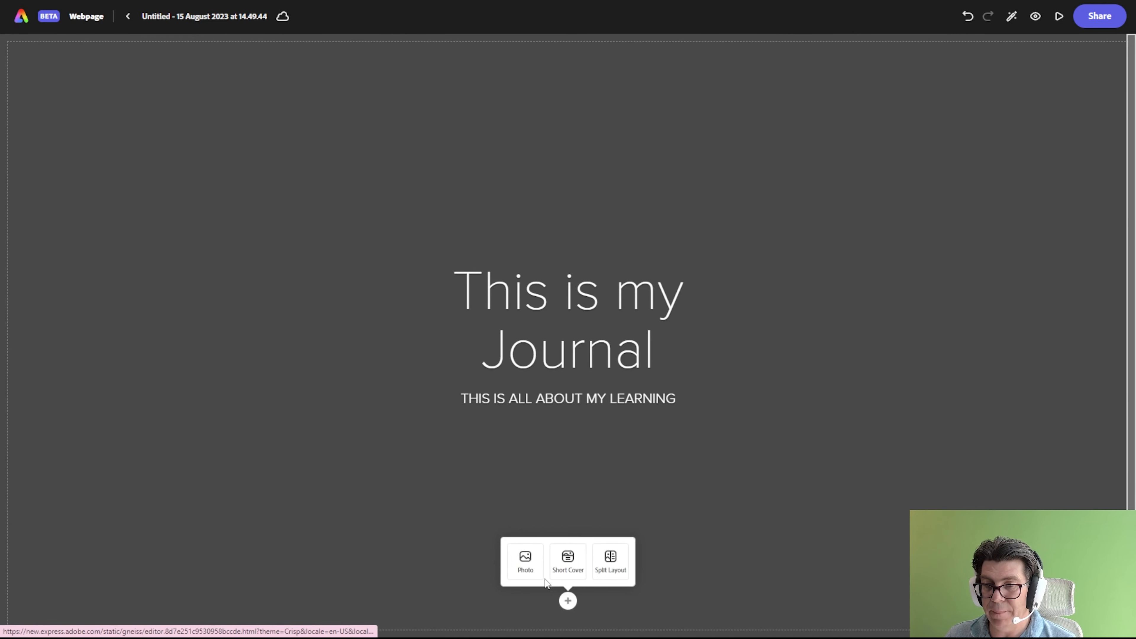
pyautogui.click(526, 565)
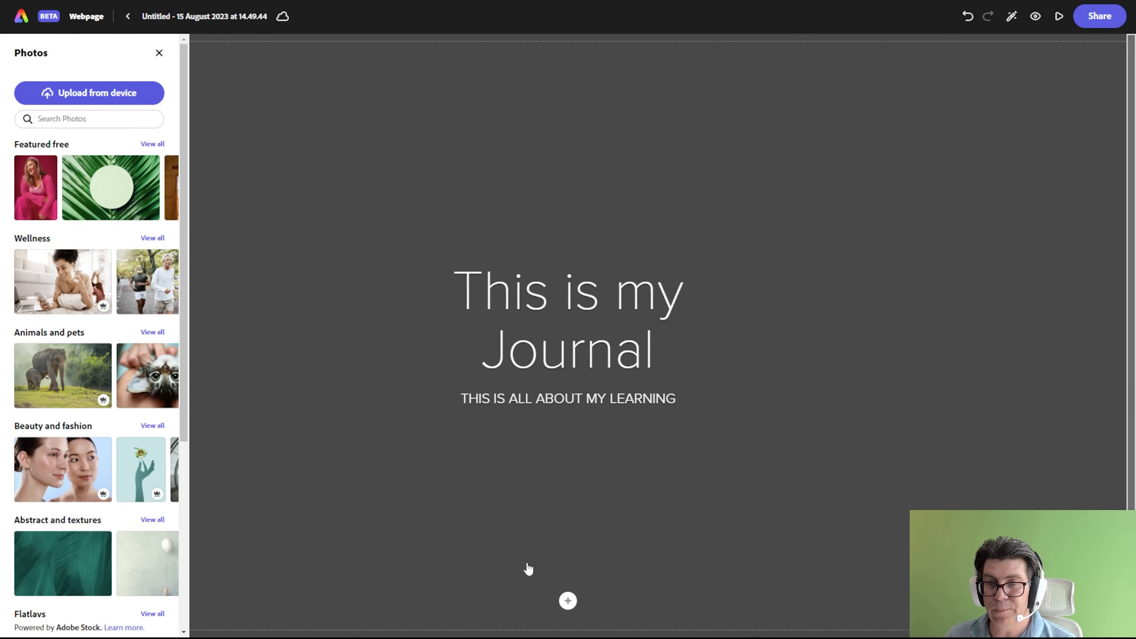
pyautogui.click(144, 117)
pyautogui.write('gaming')
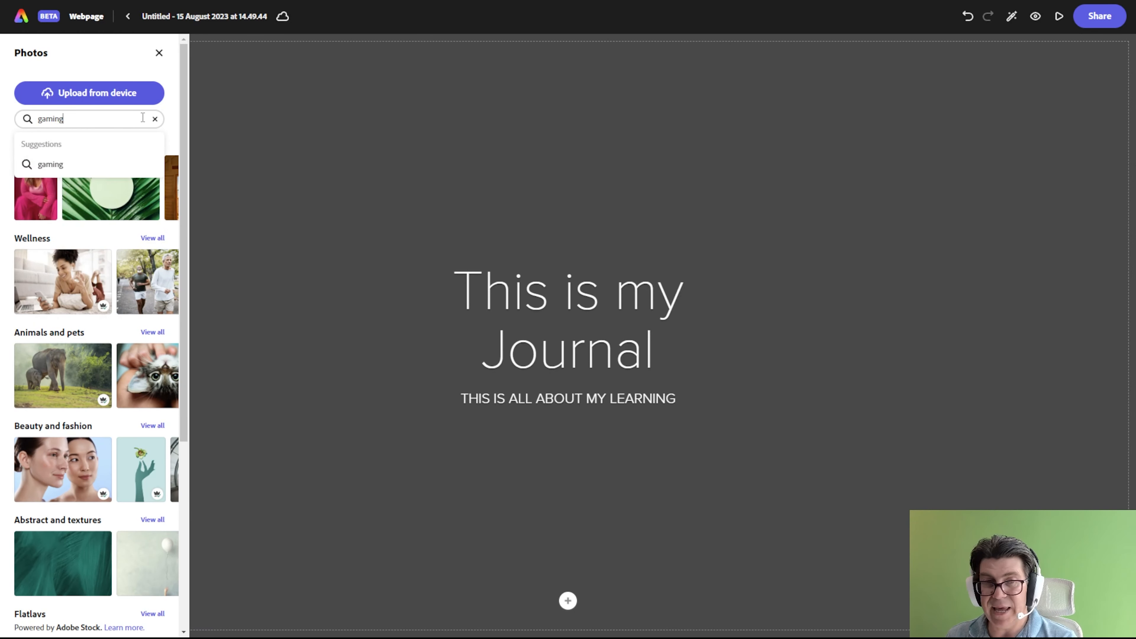
pyautogui.press('Return')
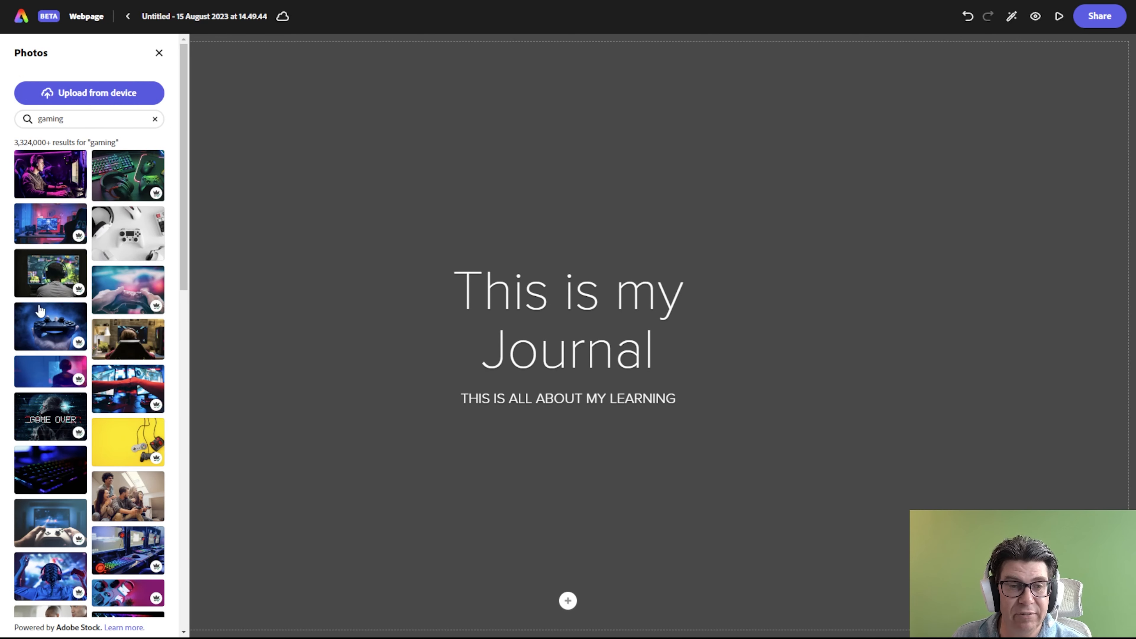
pyautogui.scroll(-2, 65, 290)
pyautogui.scroll(-4, 71, 308)
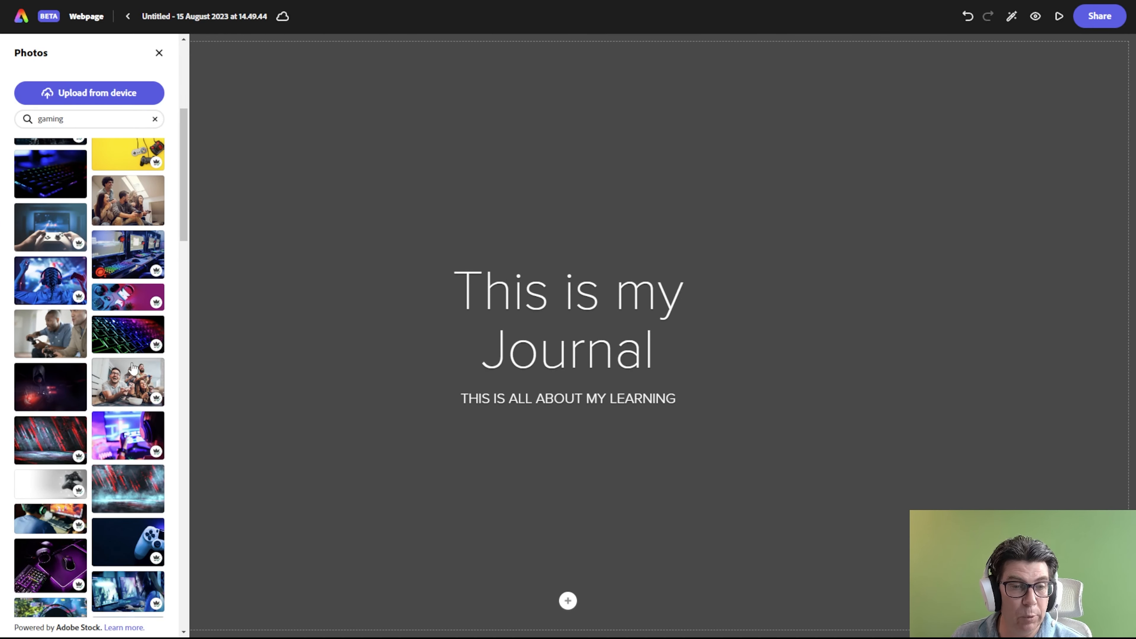
pyautogui.scroll(-3, 128, 378)
pyautogui.click(55, 318)
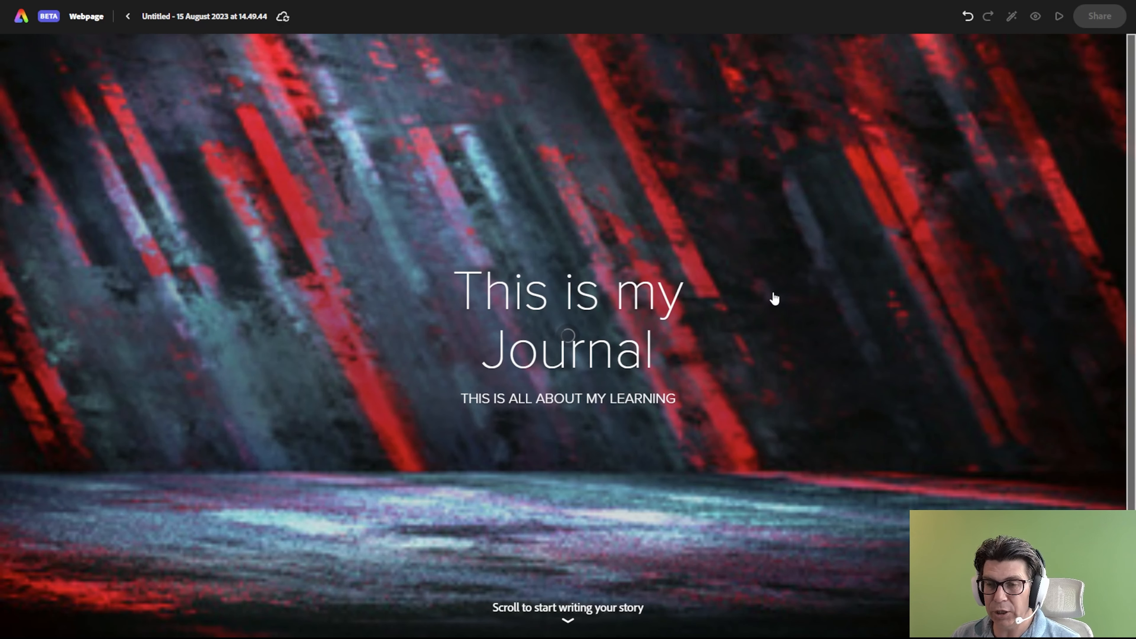
# Step: Add a text block below the cover with the date 15/08/2023 and make it bold
pyautogui.scroll(-1, 751, 315)
pyautogui.scroll(-1, 730, 282)
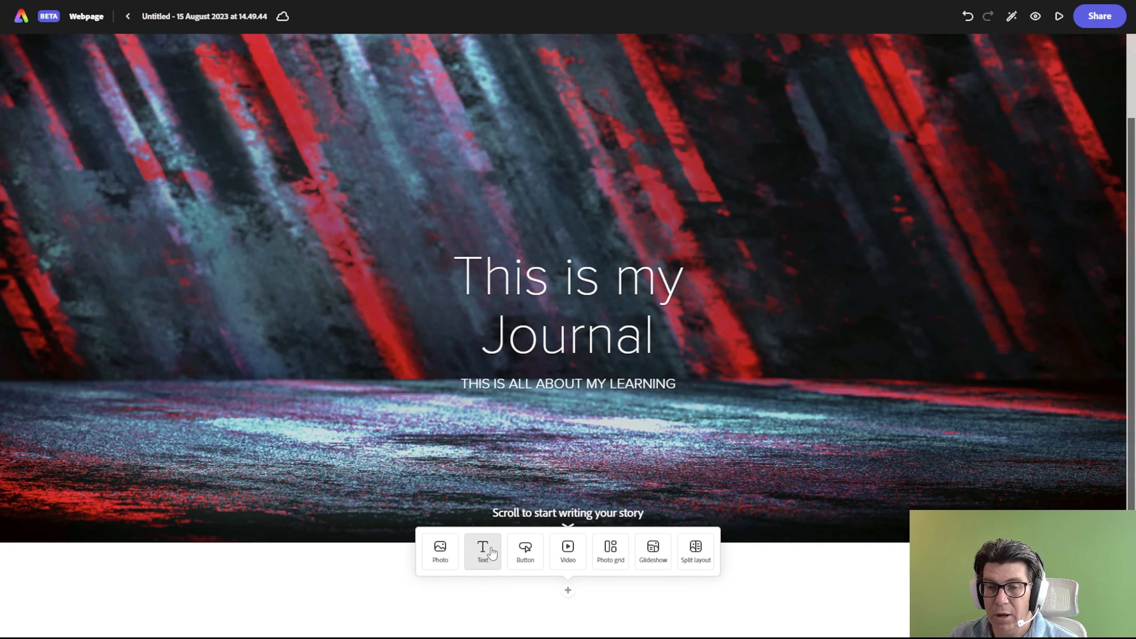
pyautogui.click(482, 553)
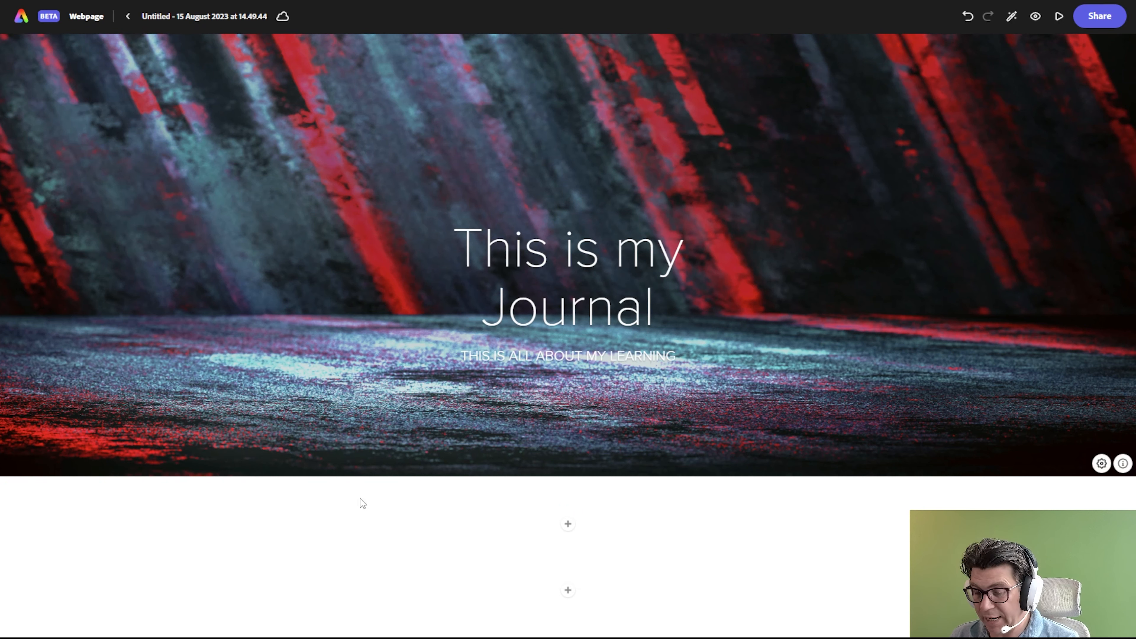
pyautogui.write('15/08')
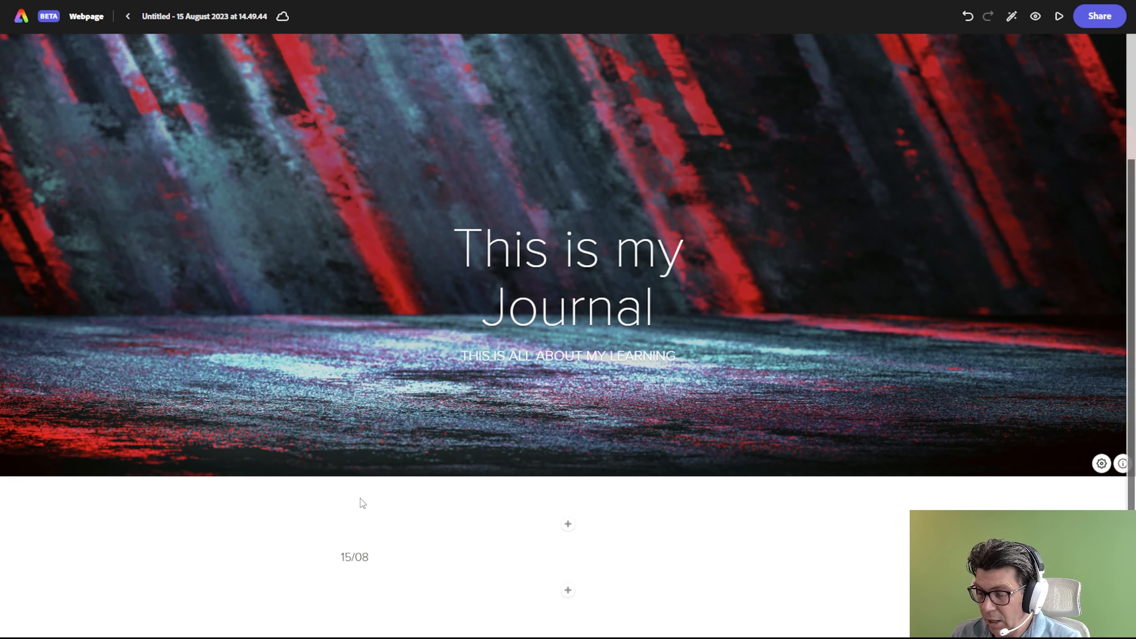
pyautogui.write('/2023')
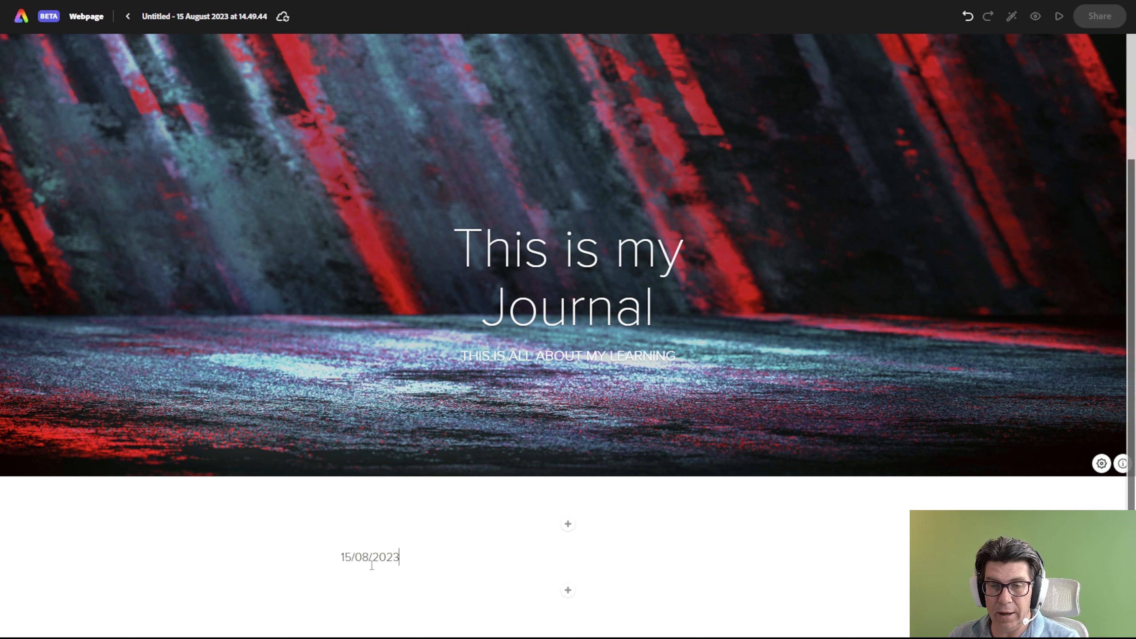
pyautogui.moveTo(397, 564); pyautogui.dragTo(341, 559)
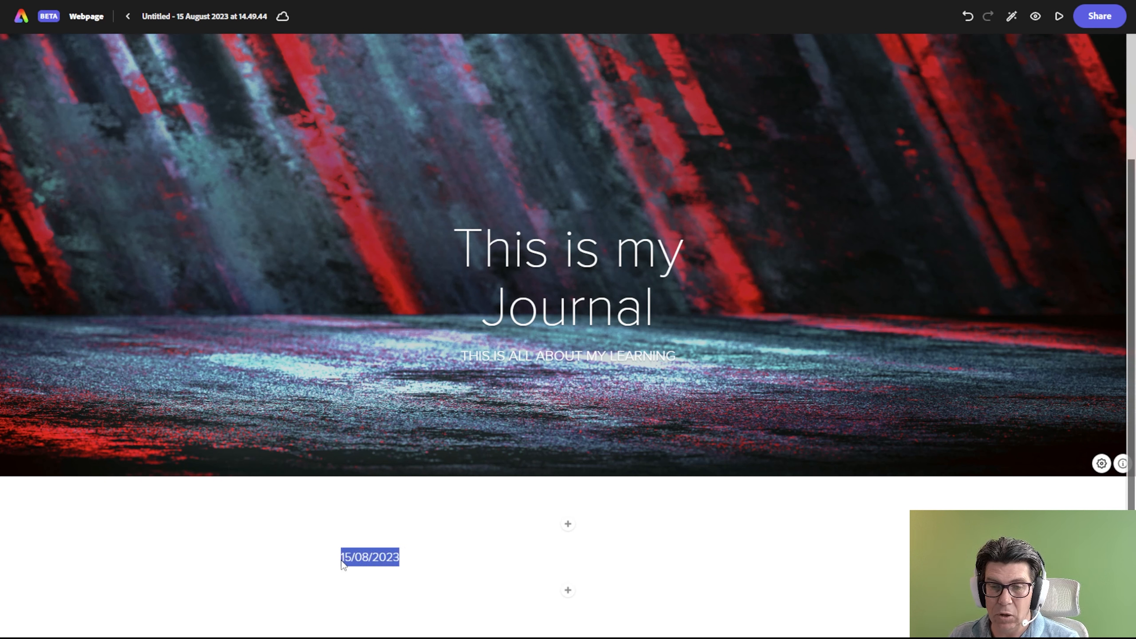
pyautogui.click(369, 533)
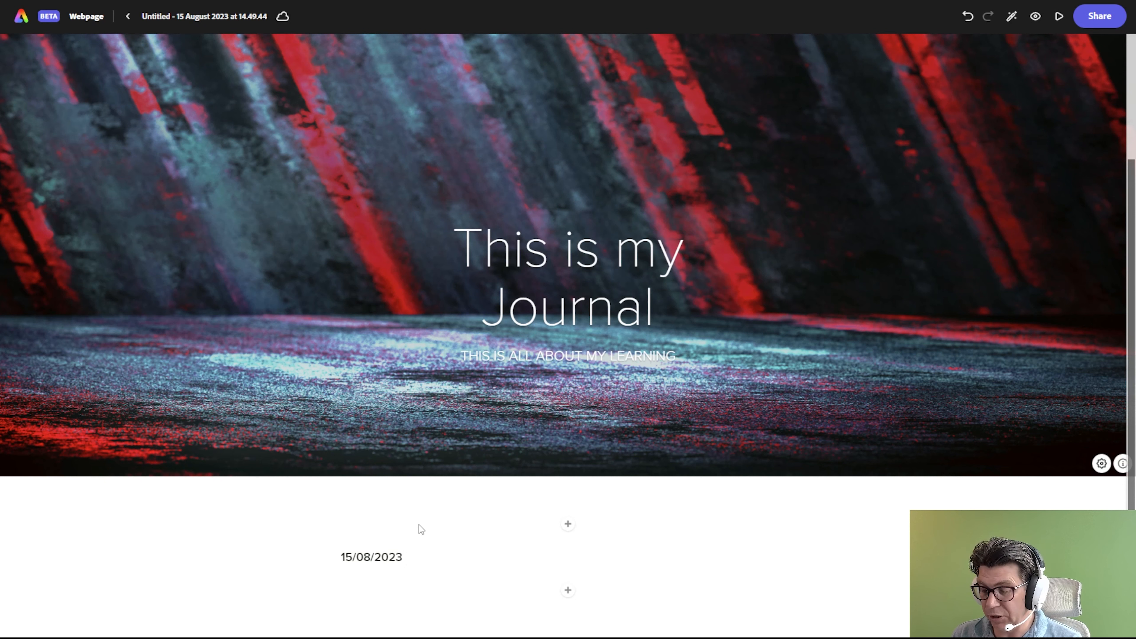
# Step: Extend the bold date line with the words "Learning about colour"
pyautogui.write('Learning ')
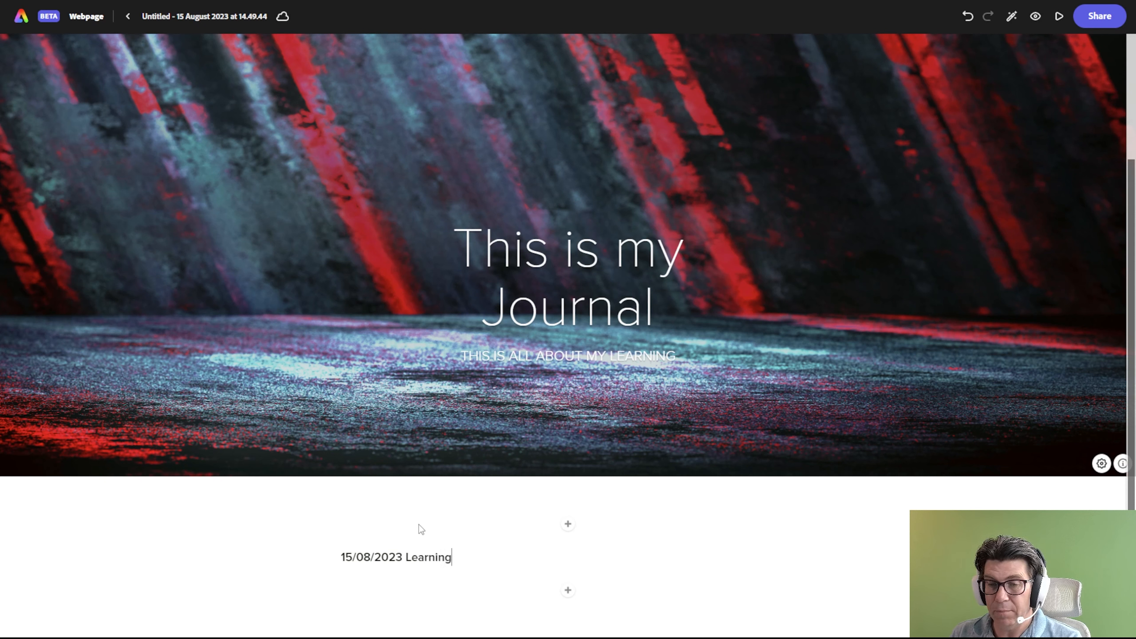
pyautogui.write('about colour')
pyautogui.press('BackSpace')
pyautogui.press('BackSpace')
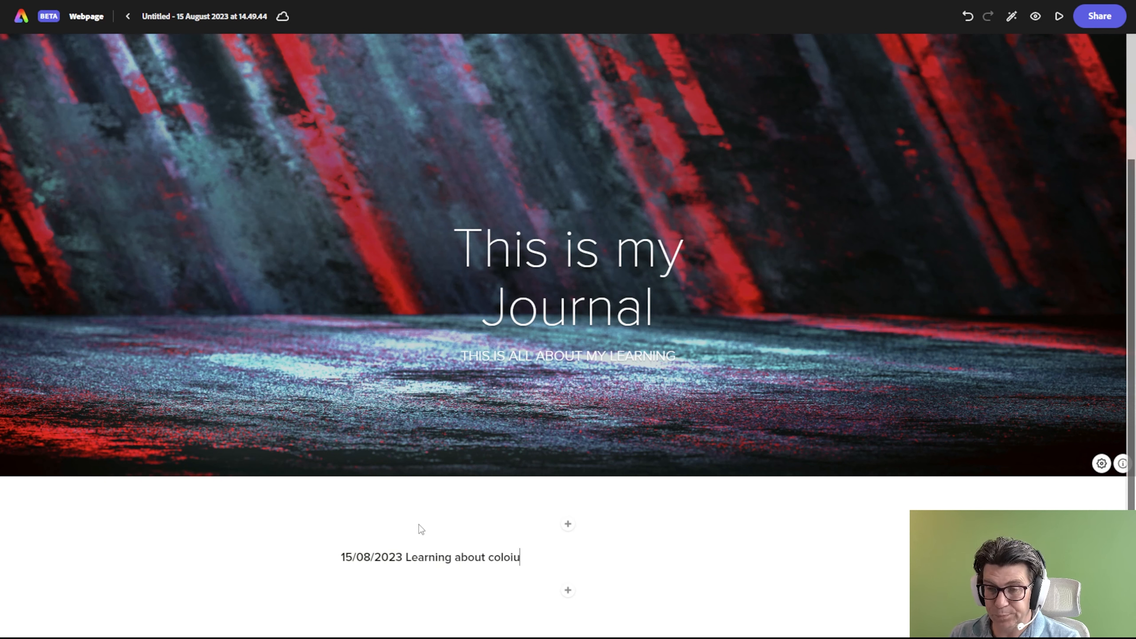
pyautogui.write('ur')
pyautogui.press('Return')
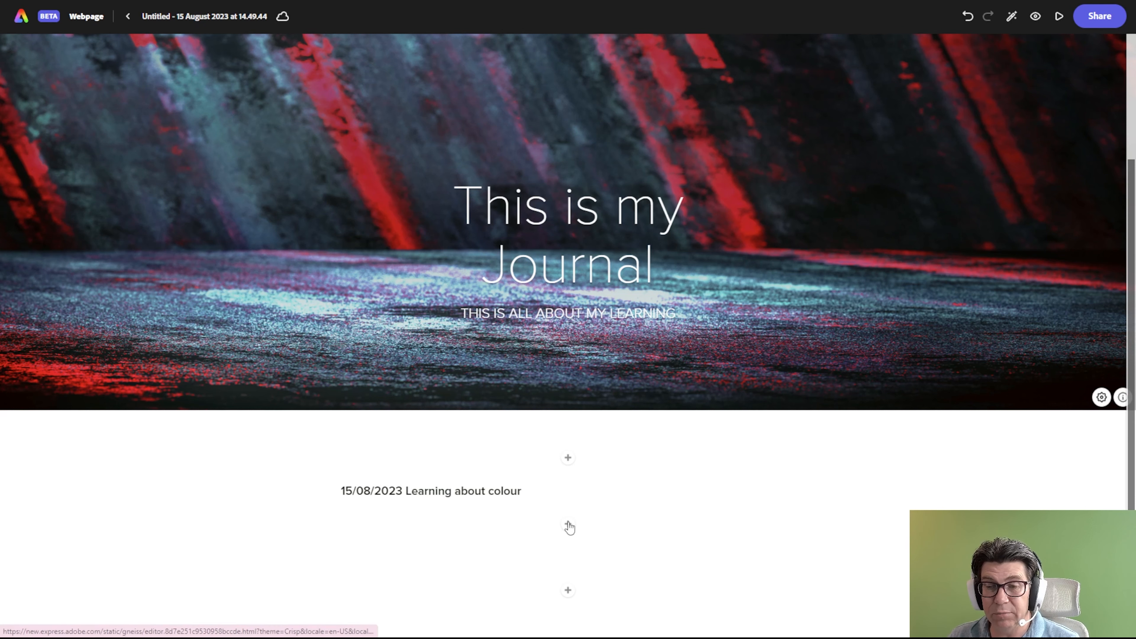
pyautogui.press('BackSpace')
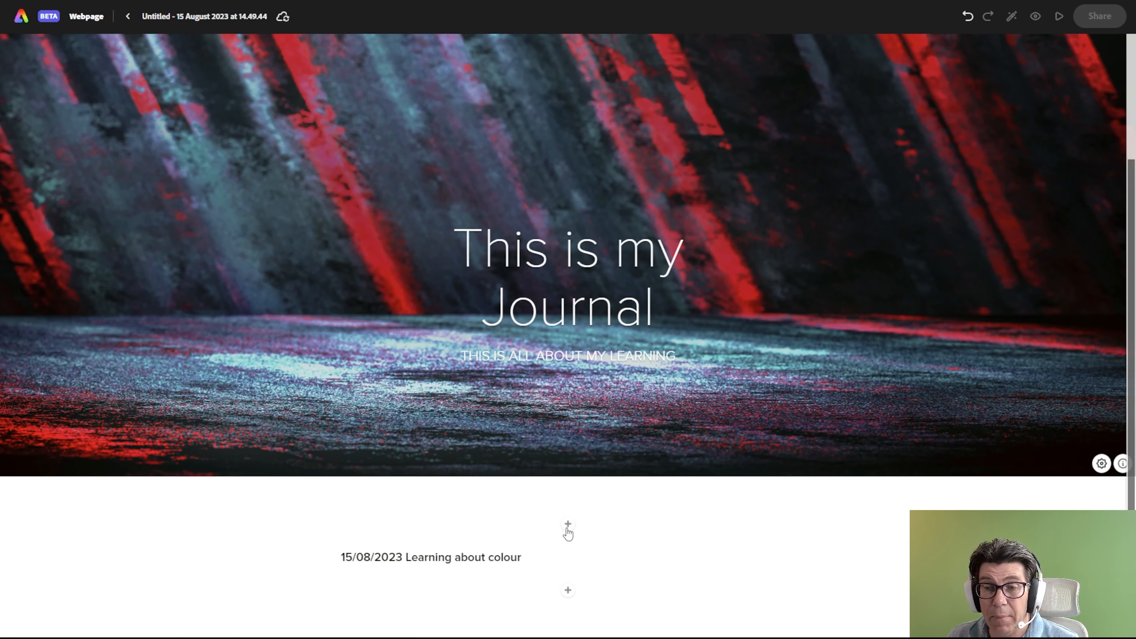
# Step: Add a paragraph below the date line: "This week I learnt about colour and how it is used in video games and media design"
pyautogui.click(527, 566)
pyautogui.press('Return')
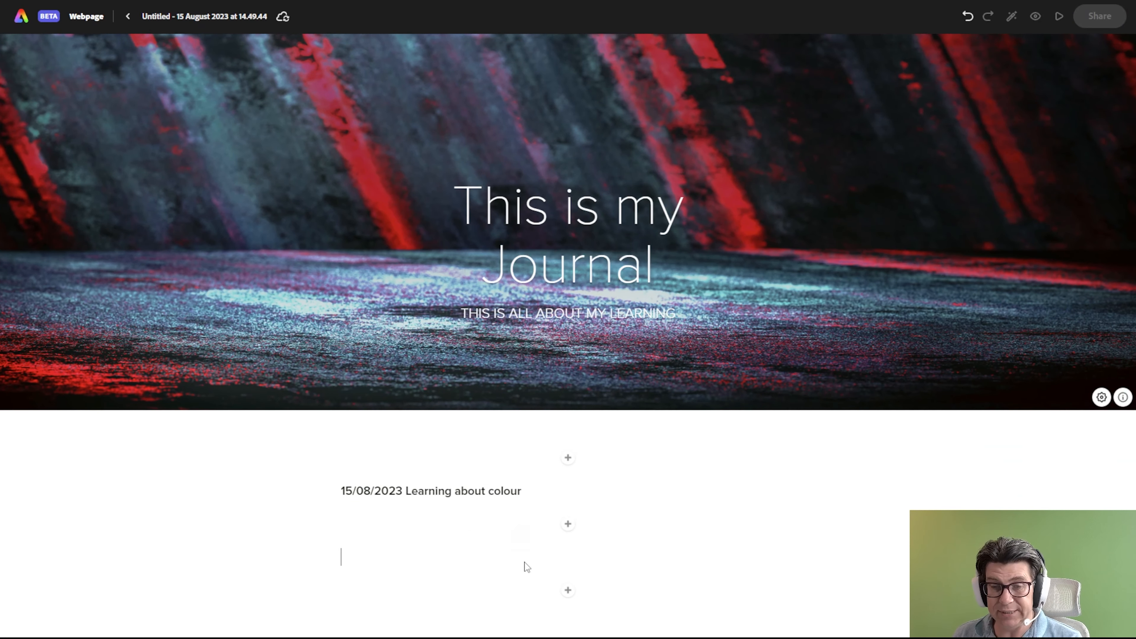
pyautogui.write('This week ')
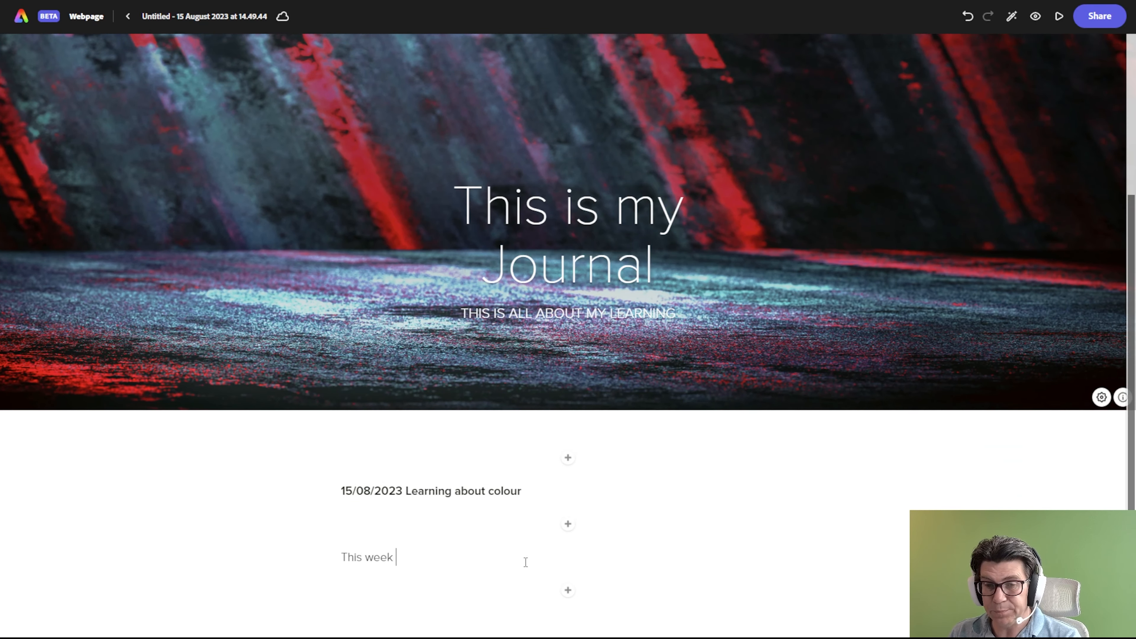
pyautogui.write('I learnt about colo')
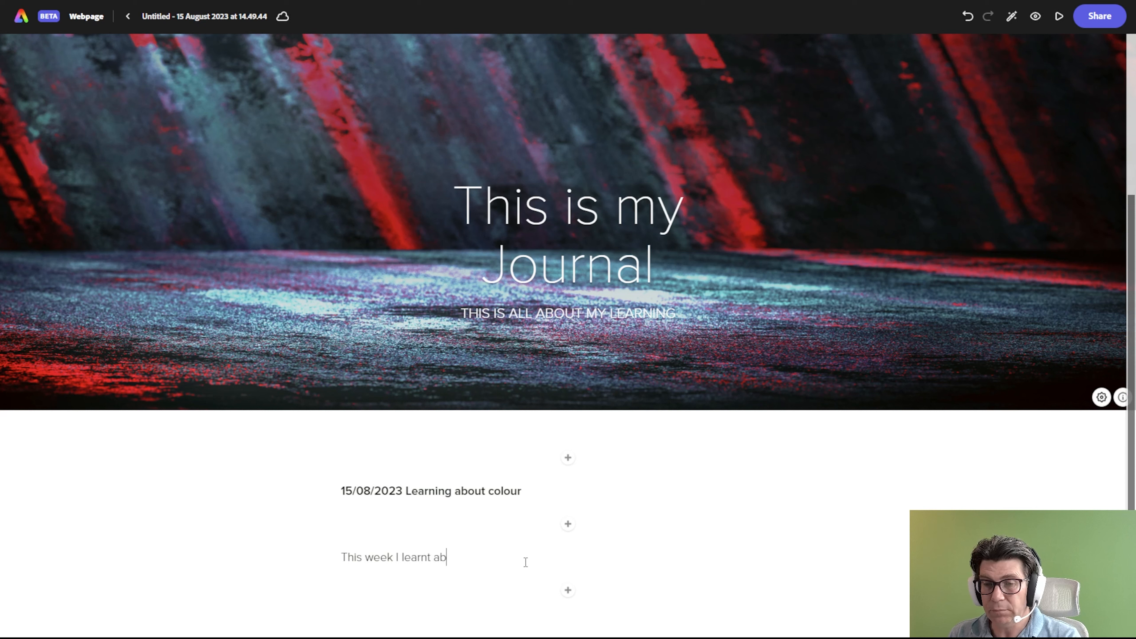
pyautogui.press('BackSpace')
pyautogui.press('BackSpace')
pyautogui.press('BackSpace')
pyautogui.press('BackSpace')
pyautogui.write('colo')
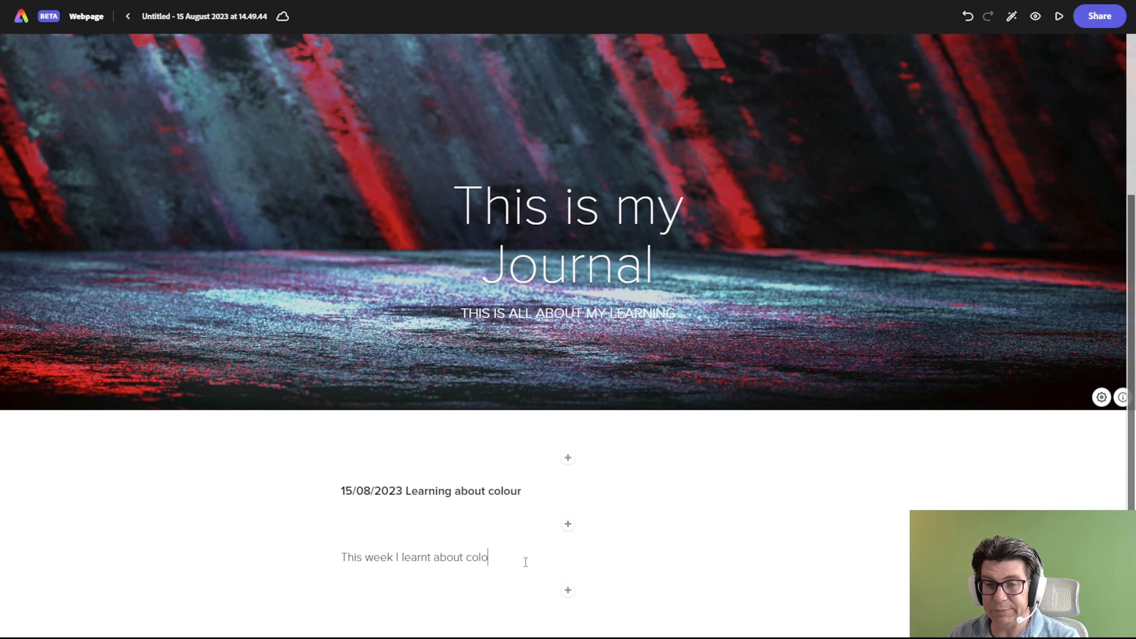
pyautogui.write('ur and how')
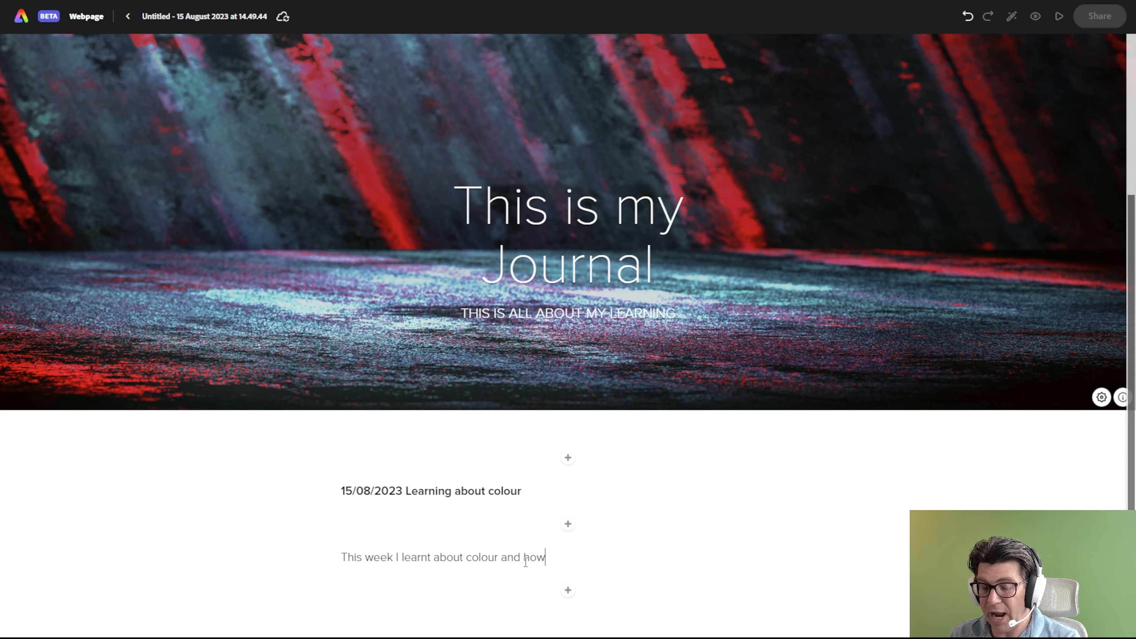
pyautogui.write(' it is used in vide')
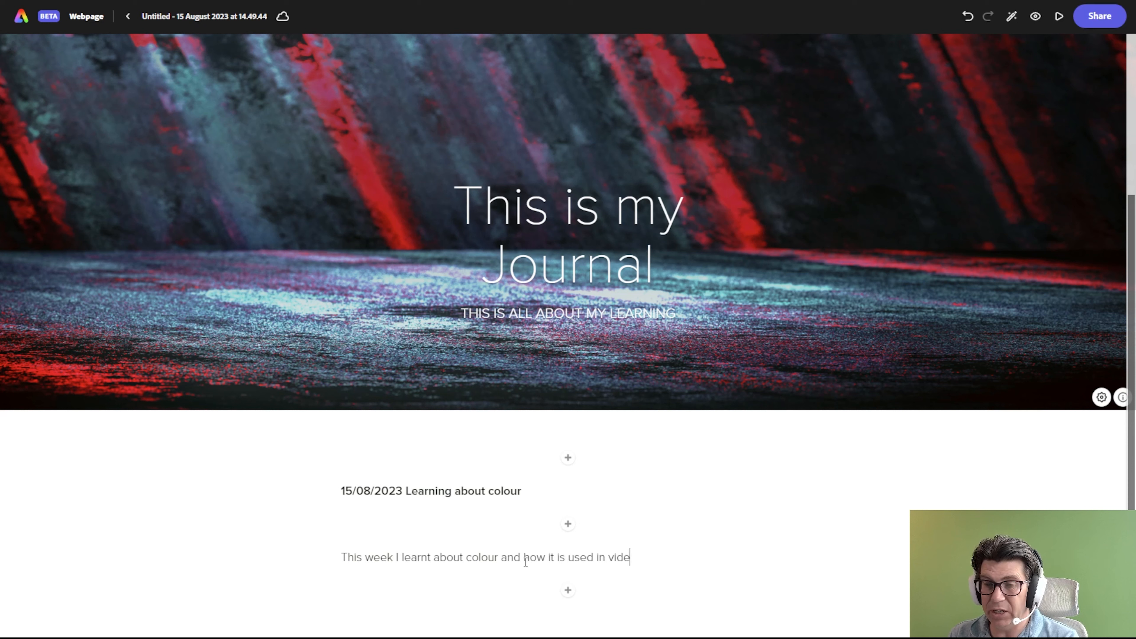
pyautogui.write('o games ')
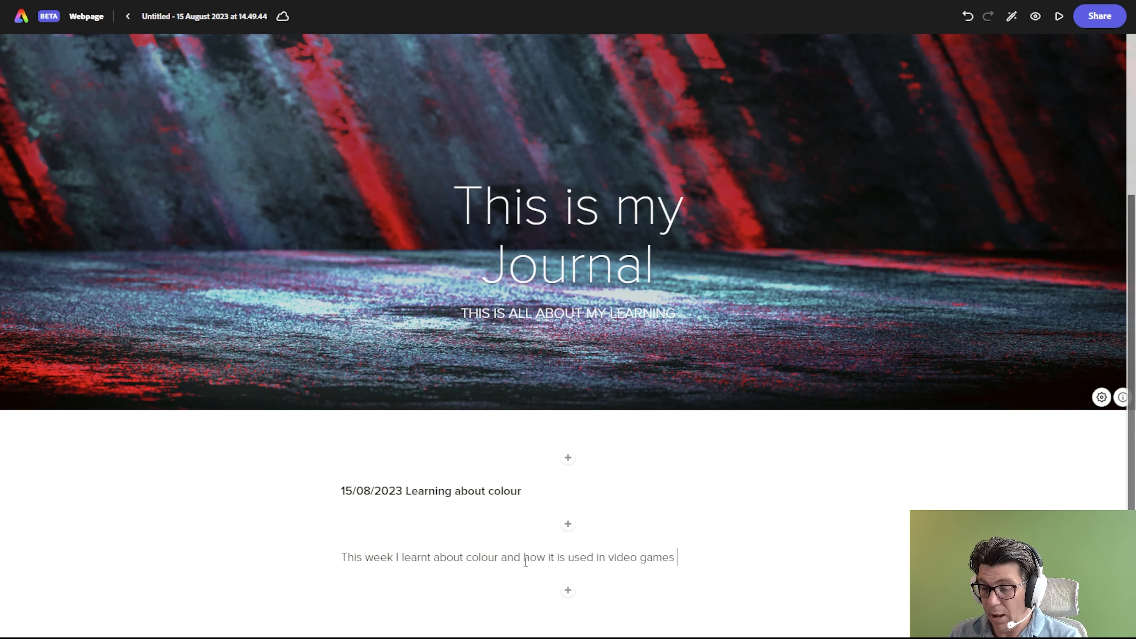
pyautogui.write('and media design')
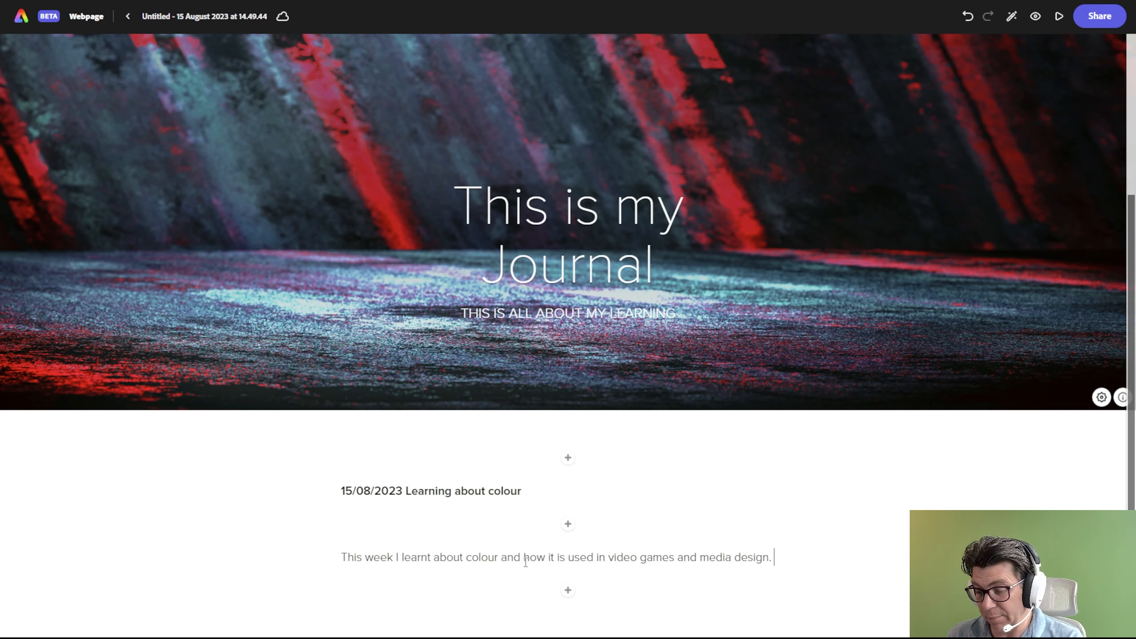
# Step: Start a second sentence in the paragraph: "This has made me more aware of colour theory and how to play with colours"
pyautogui.write('. This ha')
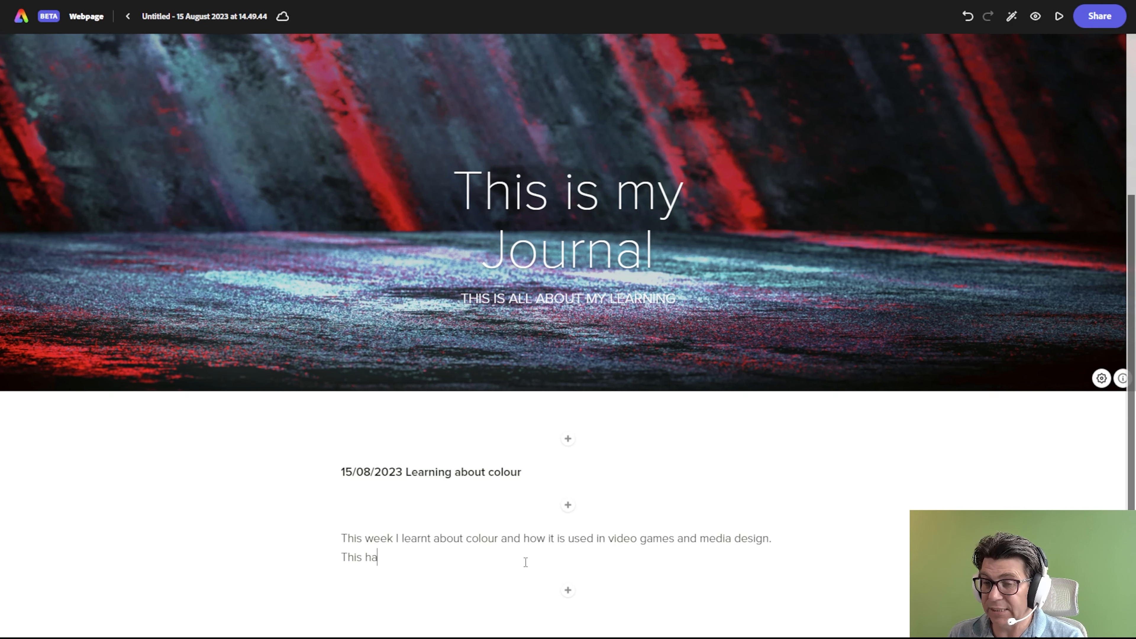
pyautogui.write('s mede me ')
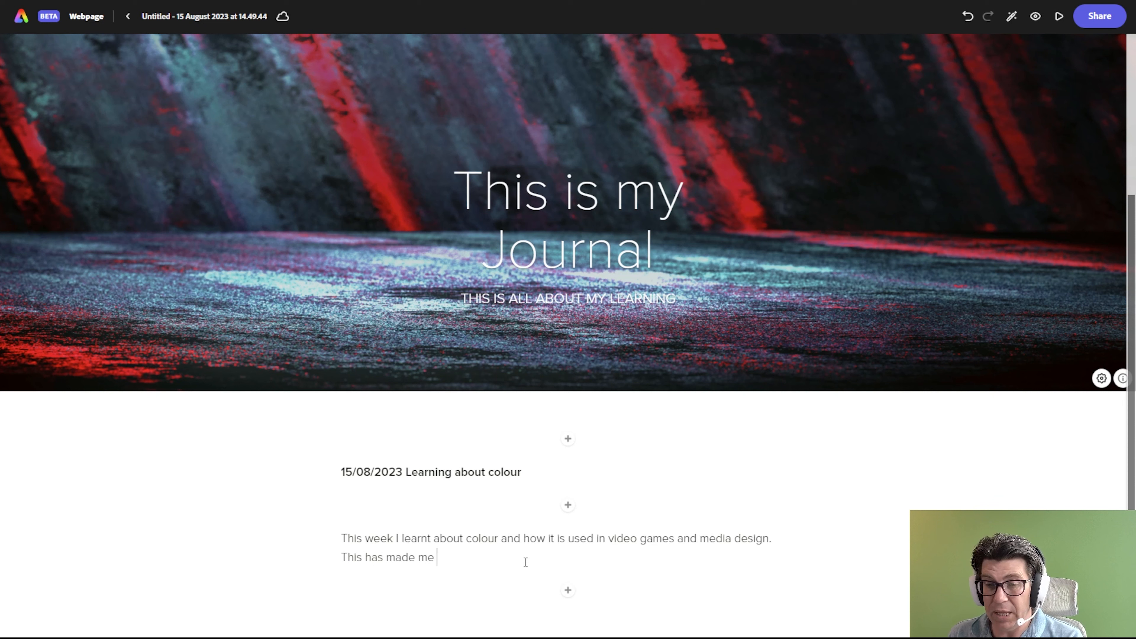
pyautogui.write('more aware of col')
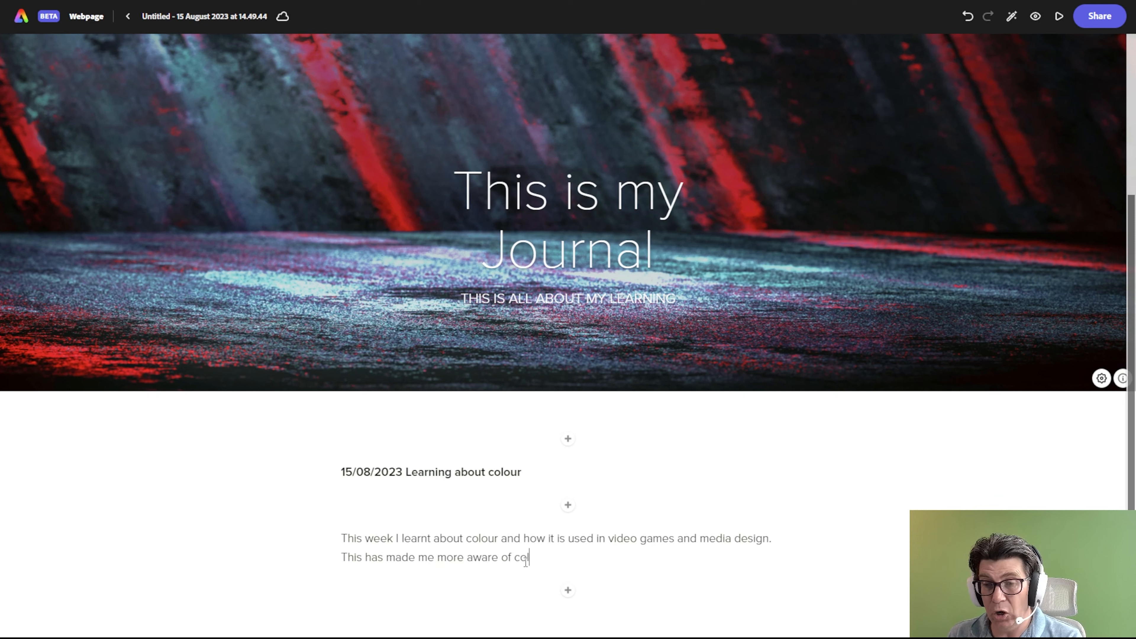
pyautogui.write('our theory and how ')
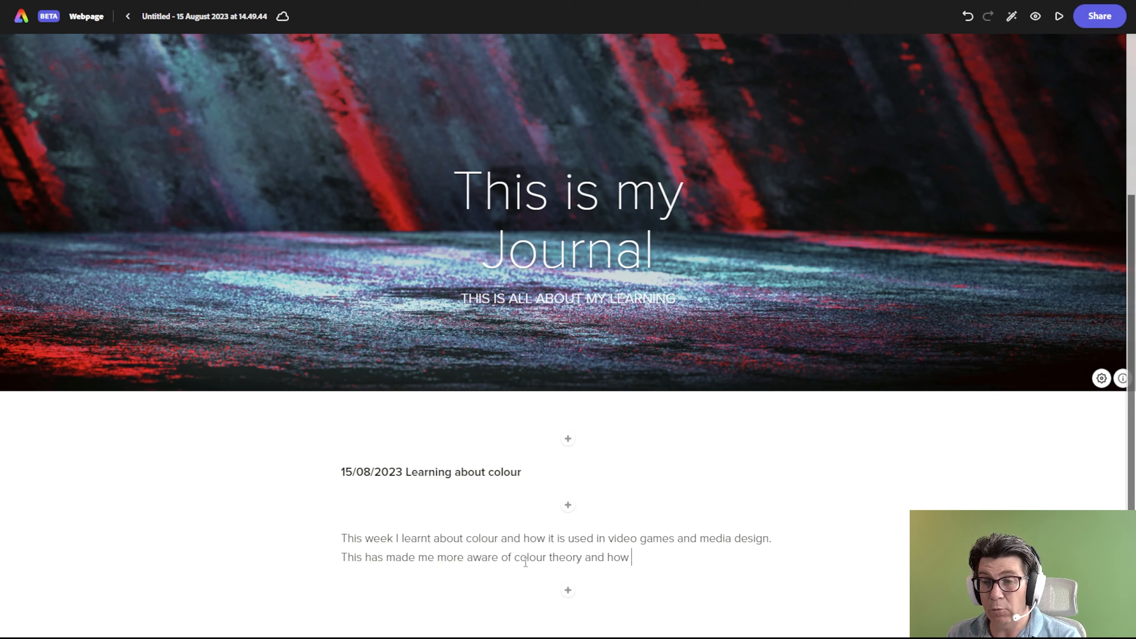
pyautogui.write('to play with colours')
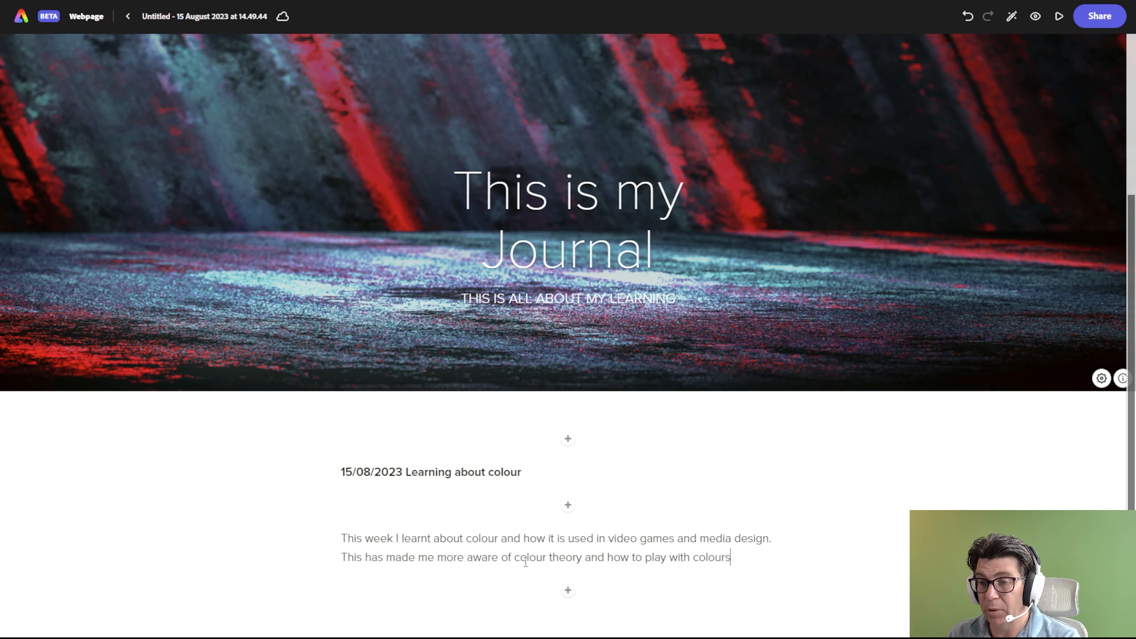
# Step: Continue the second sentence of the paragraph with "in order to create an idea, a character"
pyautogui.write(' in order to cre')
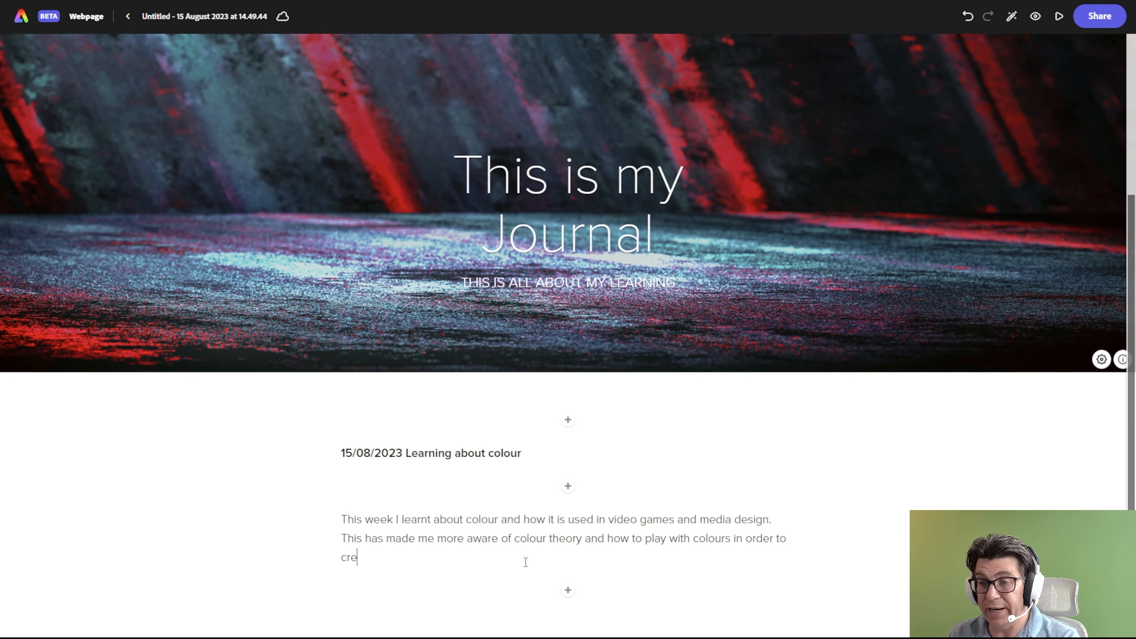
pyautogui.write('arte')
pyautogui.press('BackSpace')
pyautogui.press('BackSpace')
pyautogui.press('BackSpace')
pyautogui.write('te an idea ')
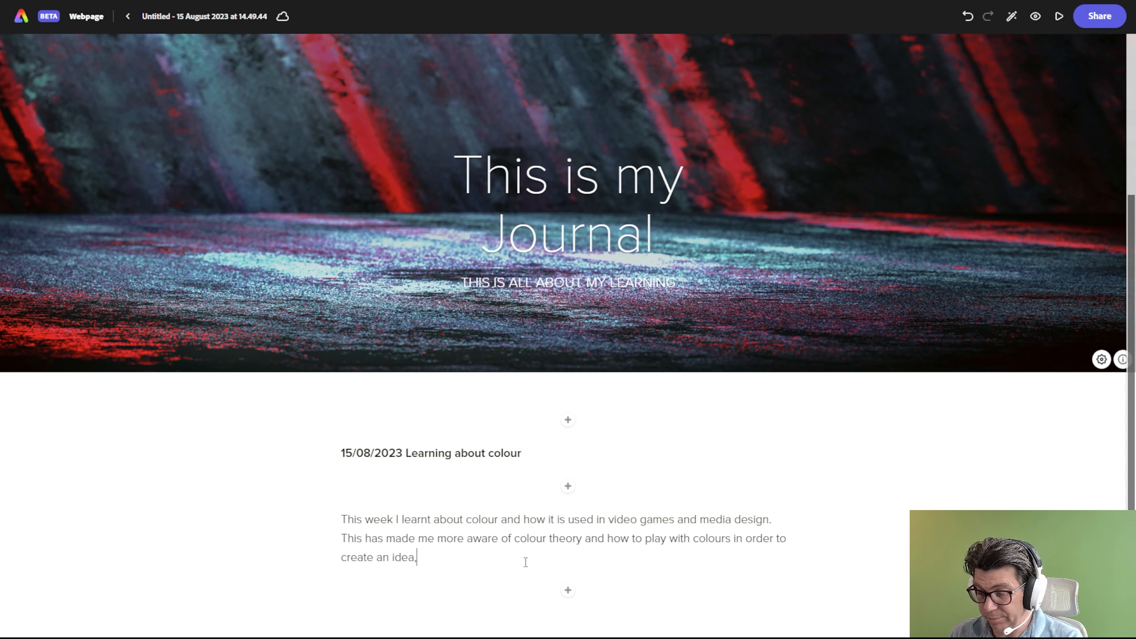
pyautogui.write(' a ')
pyautogui.write('char')
pyautogui.press('BackSpace')
pyautogui.press('BackSpace')
pyautogui.press('BackSpace')
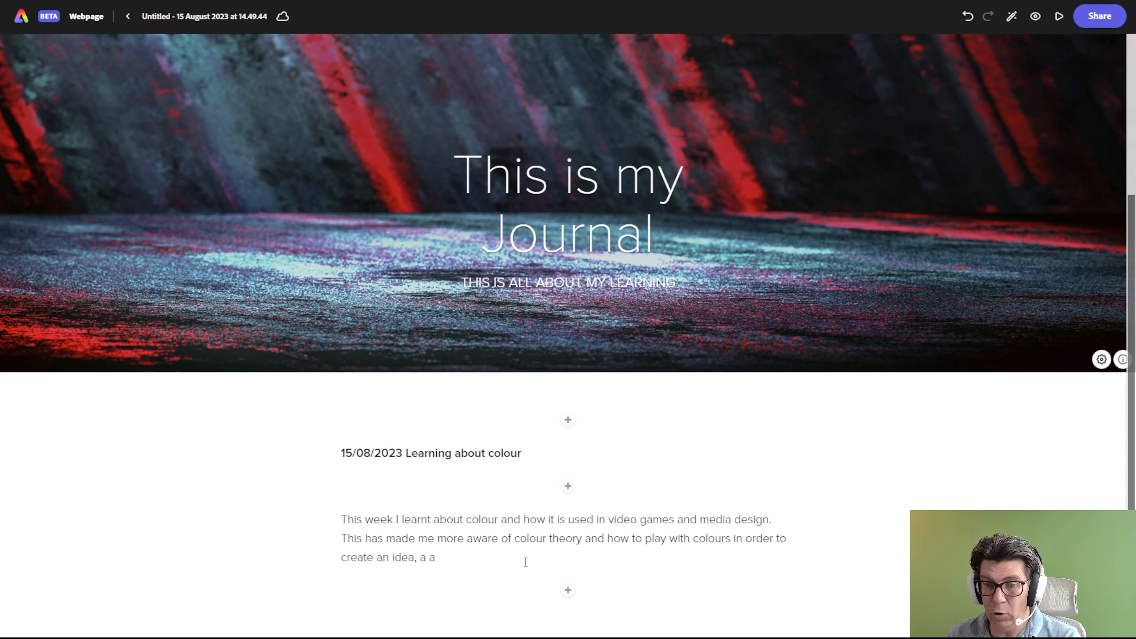
pyautogui.write('hara')
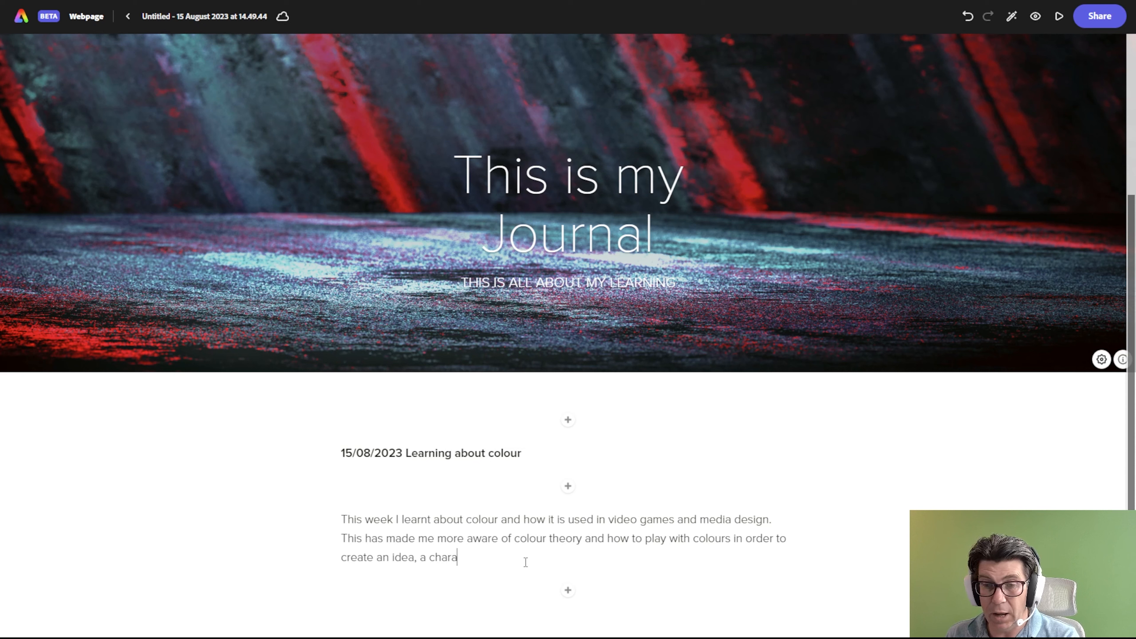
pyautogui.write('cter')
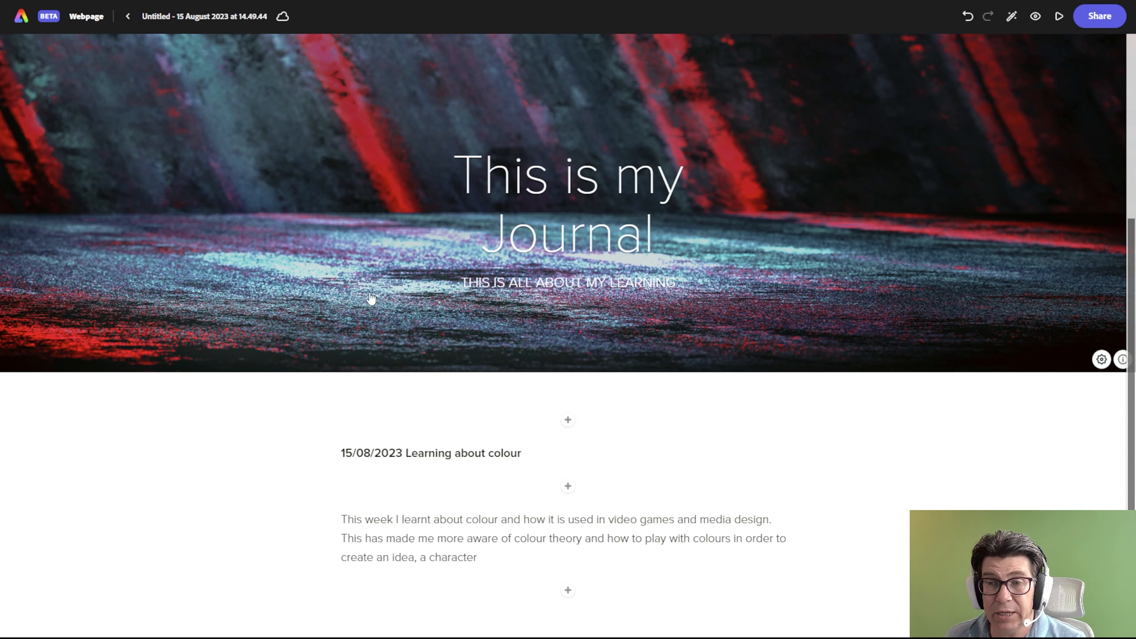
# Step: Insert a video block below the paragraph and copy the share link of the YouTube video "Louis Vuitton Spring-Summer 2016 Fashion Show"
pyautogui.click(567, 592)
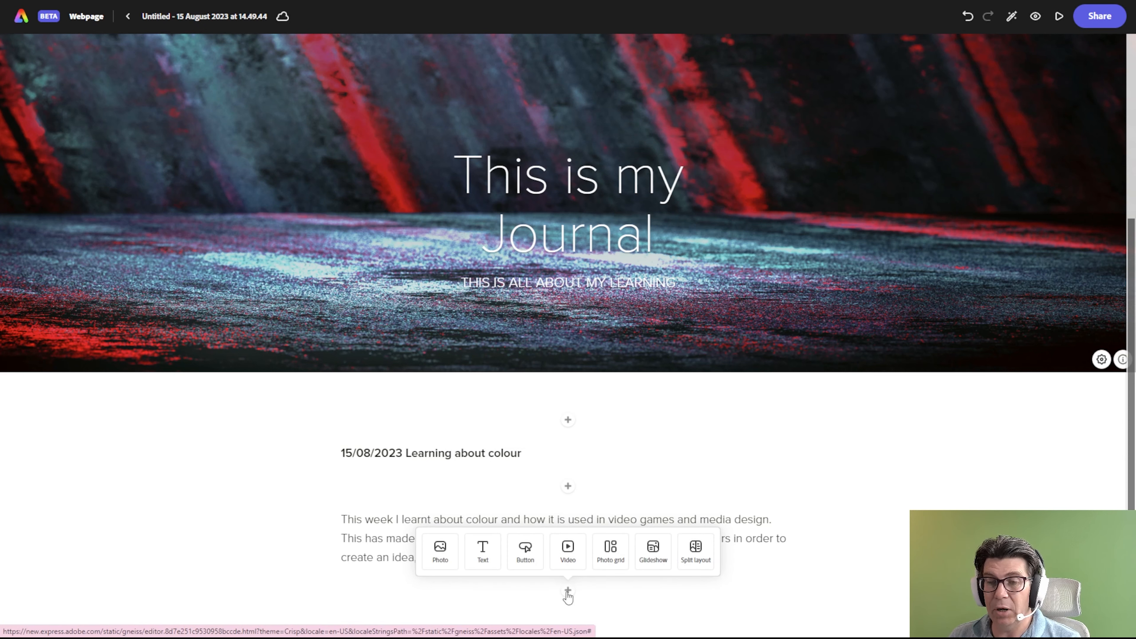
pyautogui.click(568, 553)
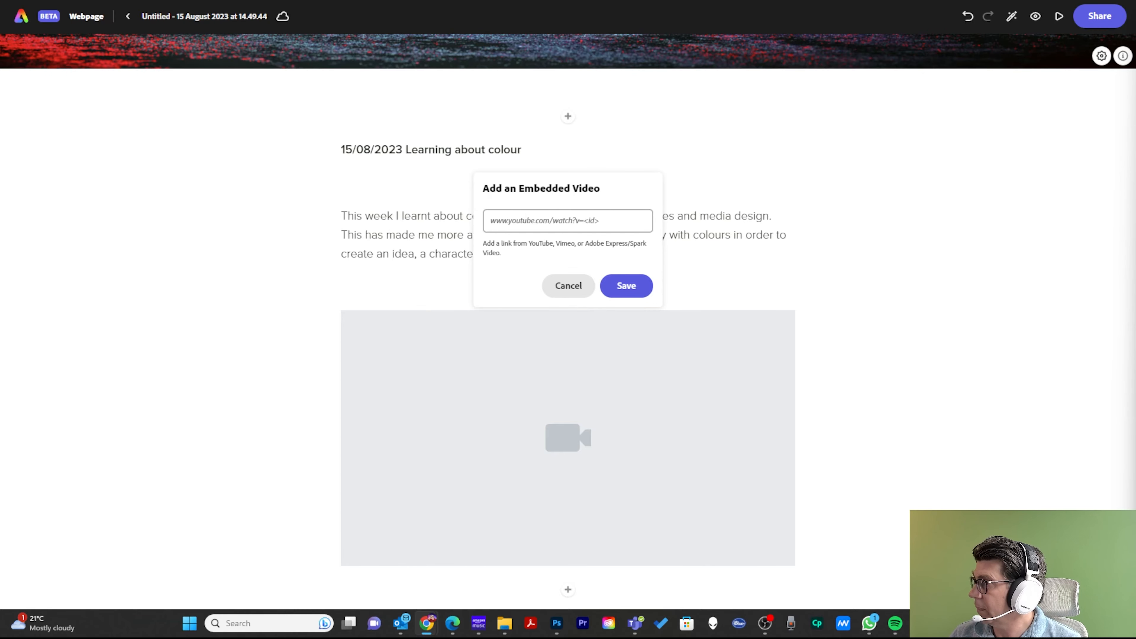
pyautogui.moveTo(1135, 13); pyautogui.dragTo(554, 63)
pyautogui.scroll(-3, 703, 378)
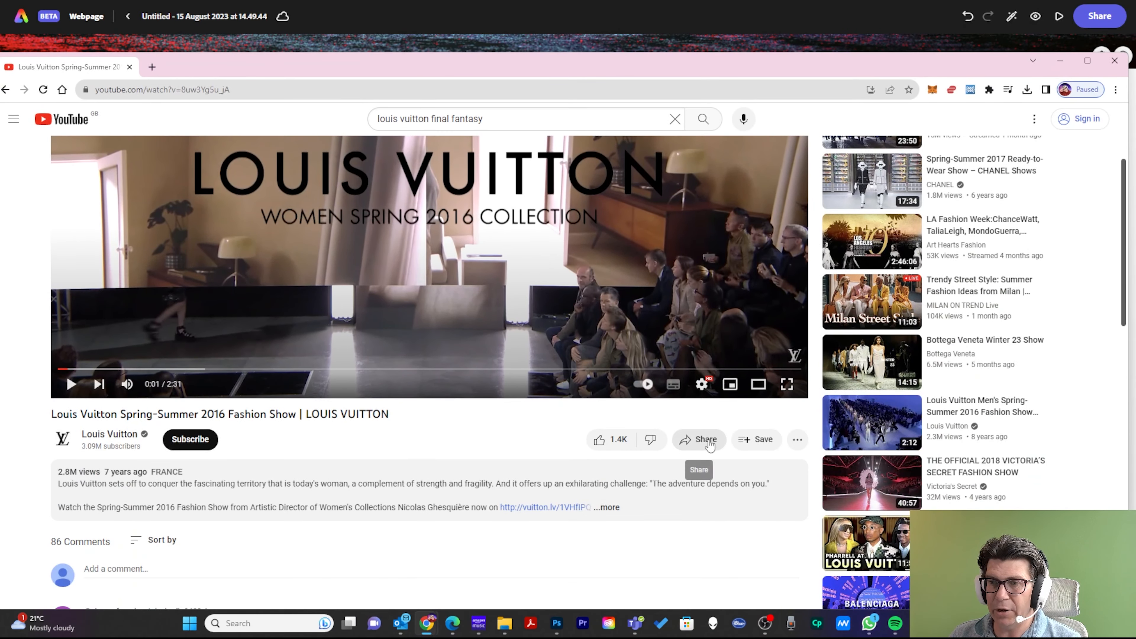
pyautogui.click(688, 439)
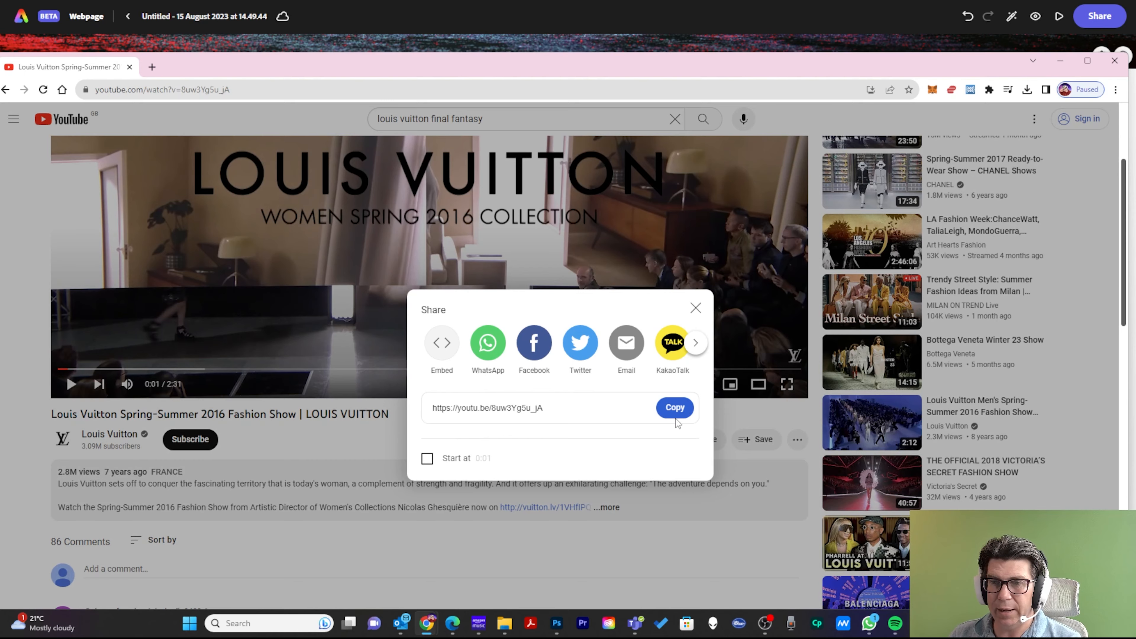
pyautogui.click(675, 408)
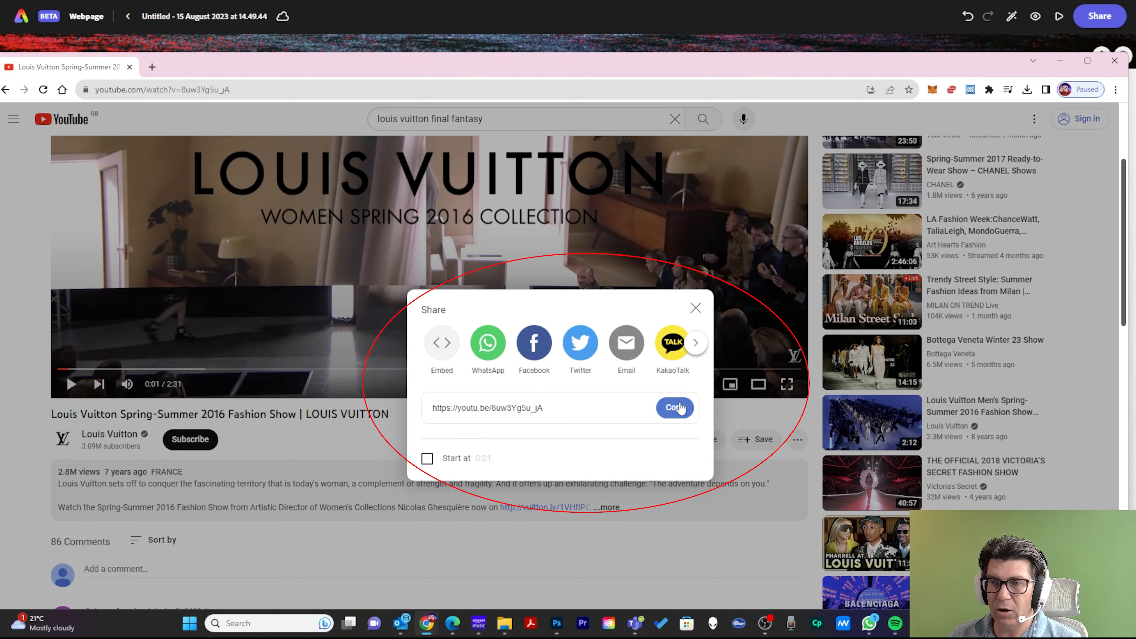
pyautogui.click(696, 308)
pyautogui.moveTo(730, 71); pyautogui.dragTo(1135, 106)
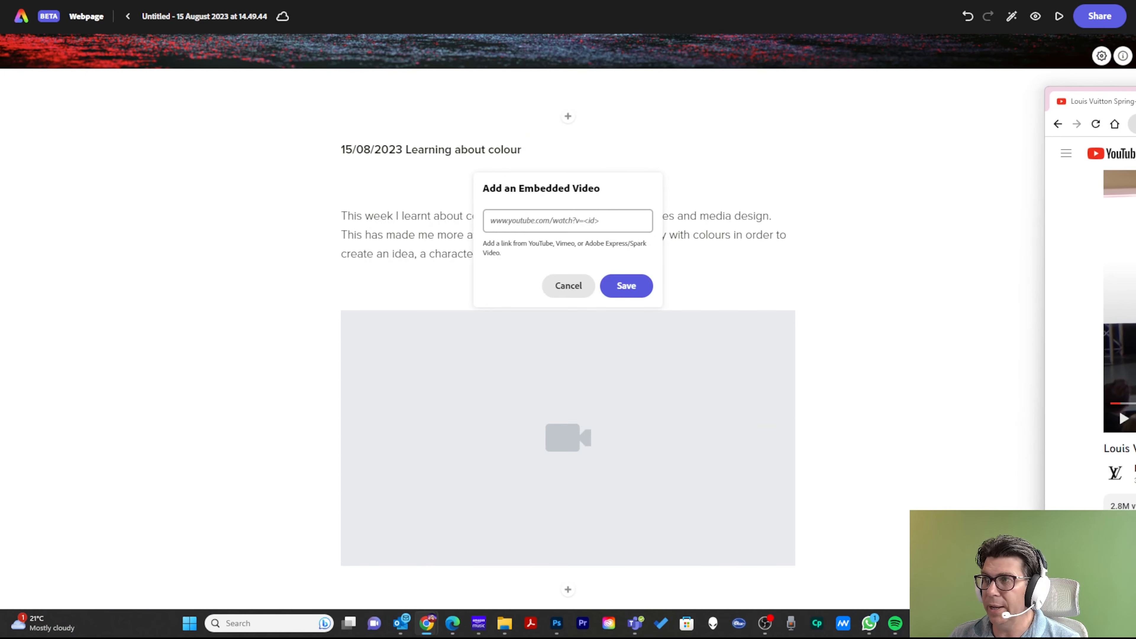
# Step: Embed the Louis Vuitton fashion show video in the new video block using the copied YouTube link
pyautogui.click(555, 224)
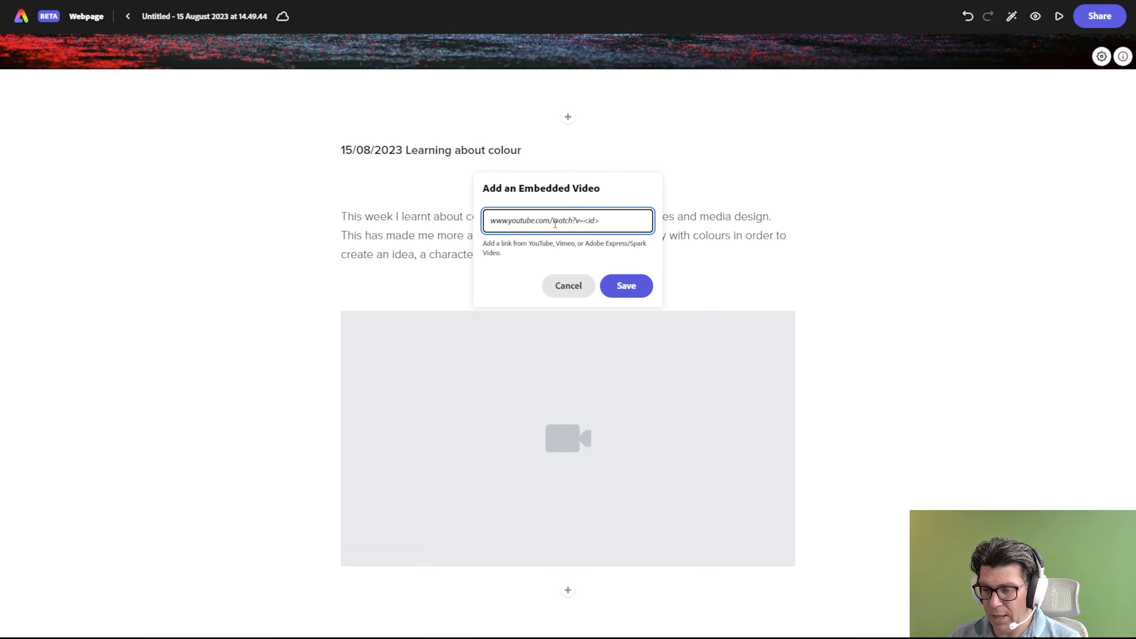
pyautogui.hotkey('ctrl', 'v')
pyautogui.click(626, 285)
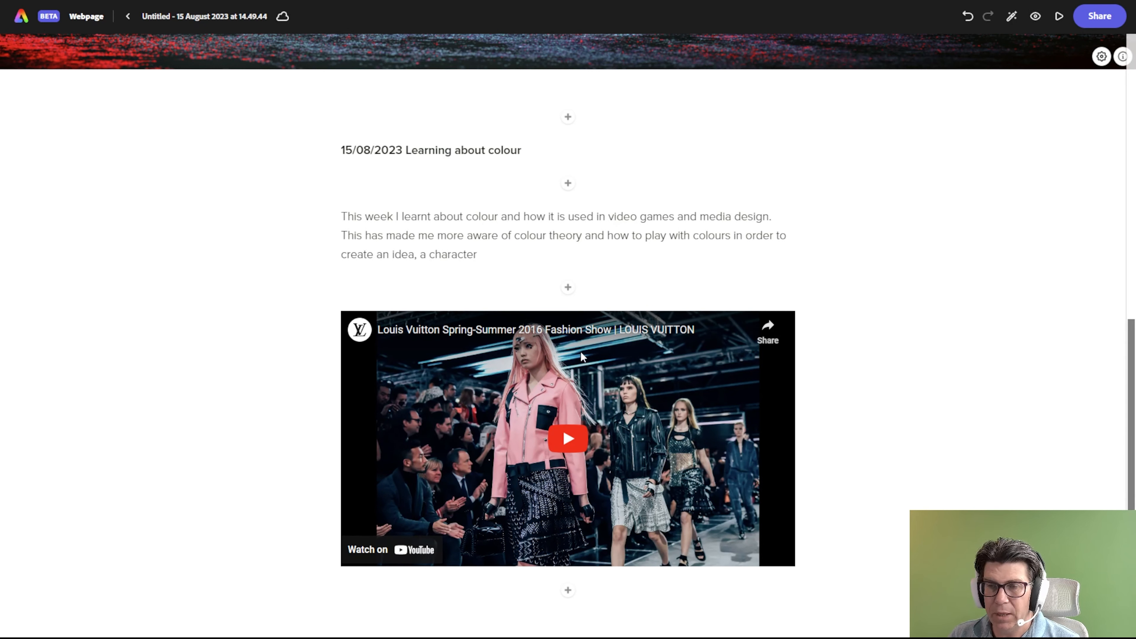
# Step: Add a text block between the paragraph and the video, starting with "The video below is an interest of mine, how"
pyautogui.click(569, 287)
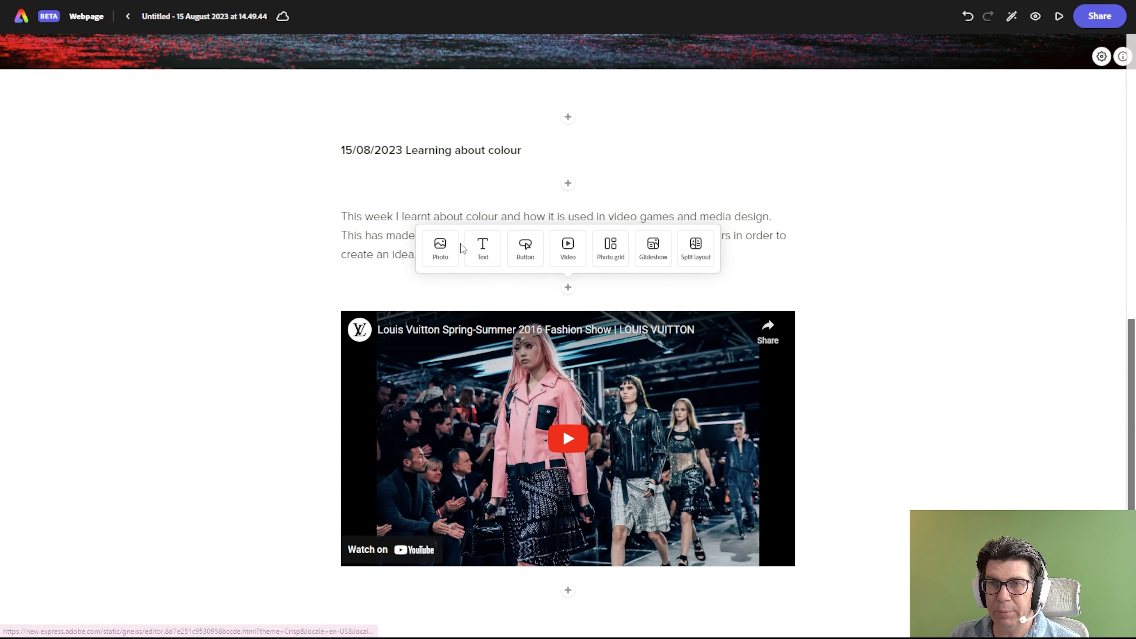
pyautogui.click(476, 249)
pyautogui.write('Th')
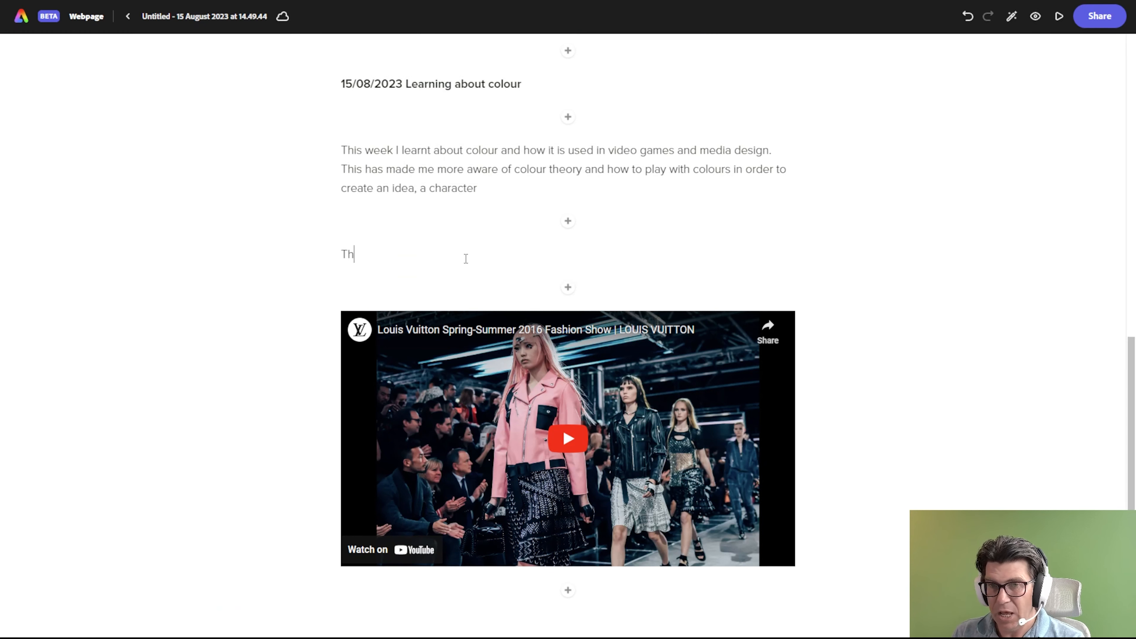
pyautogui.write('e video below is')
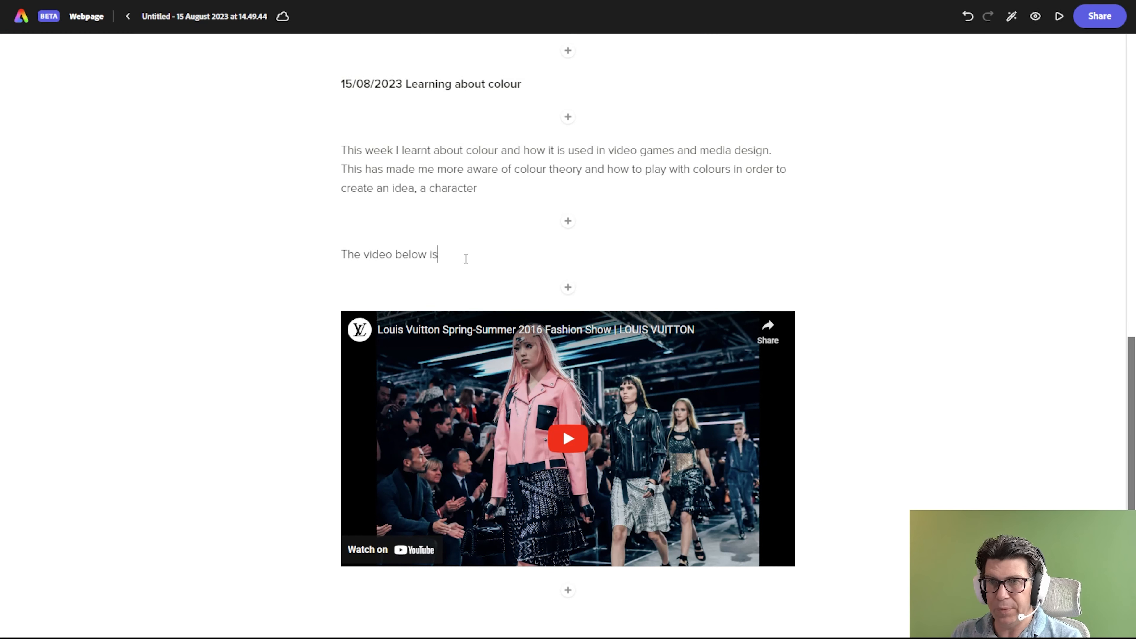
pyautogui.write(' an ')
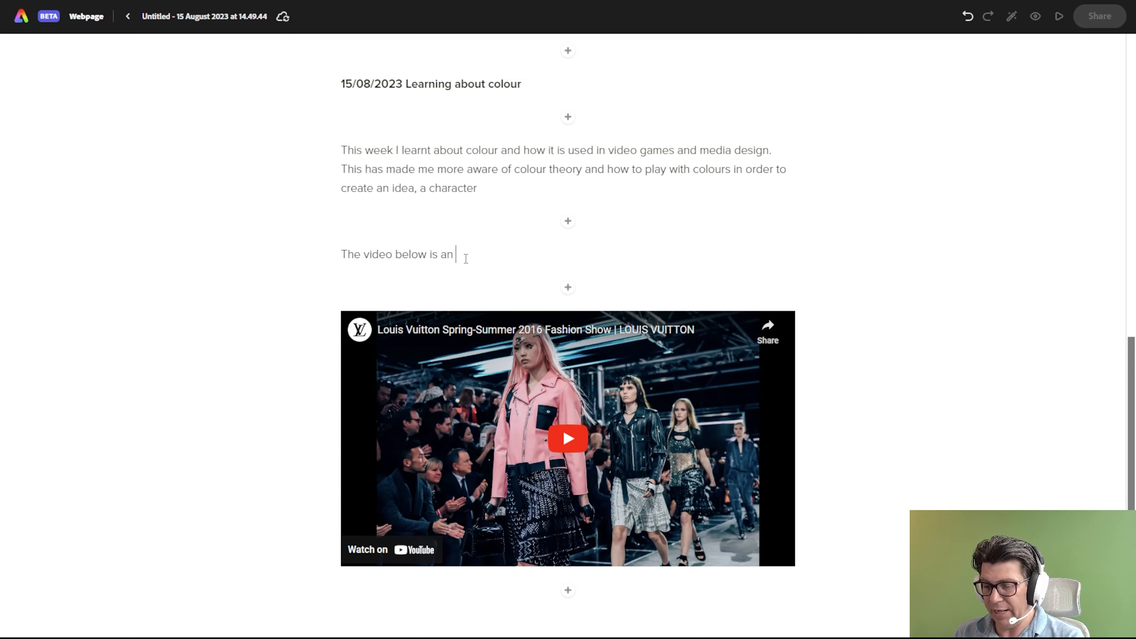
pyautogui.write('interest of ,m')
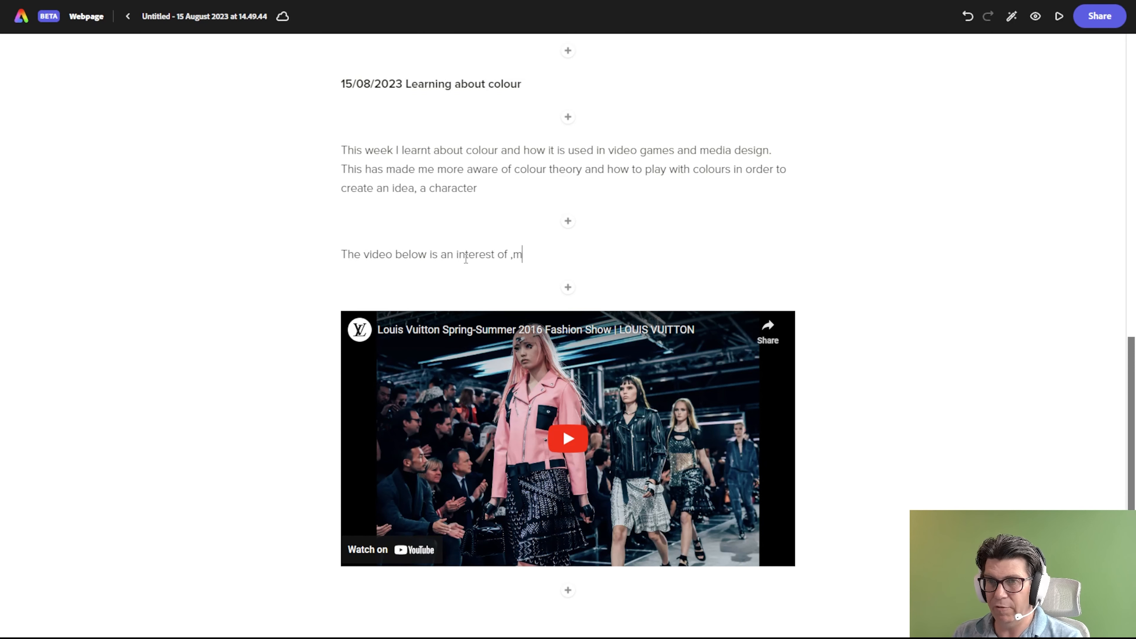
pyautogui.press('BackSpace')
pyautogui.write('interest of mine, how')
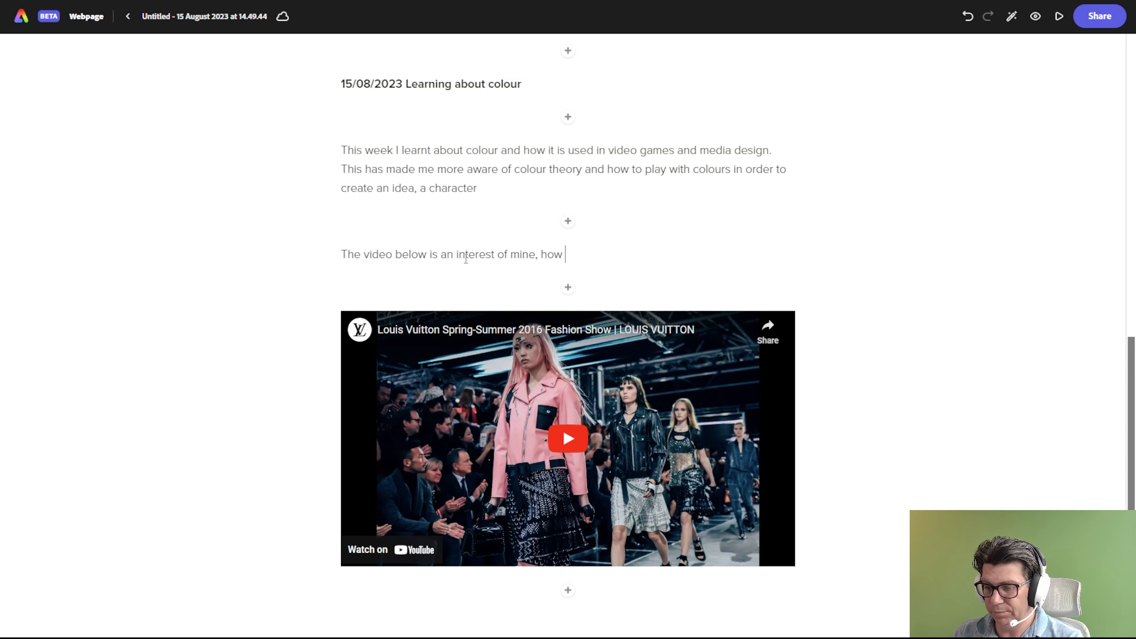
# Step: Complete the sentence above the video with "fashion and video games work together."
pyautogui.write(' fashio')
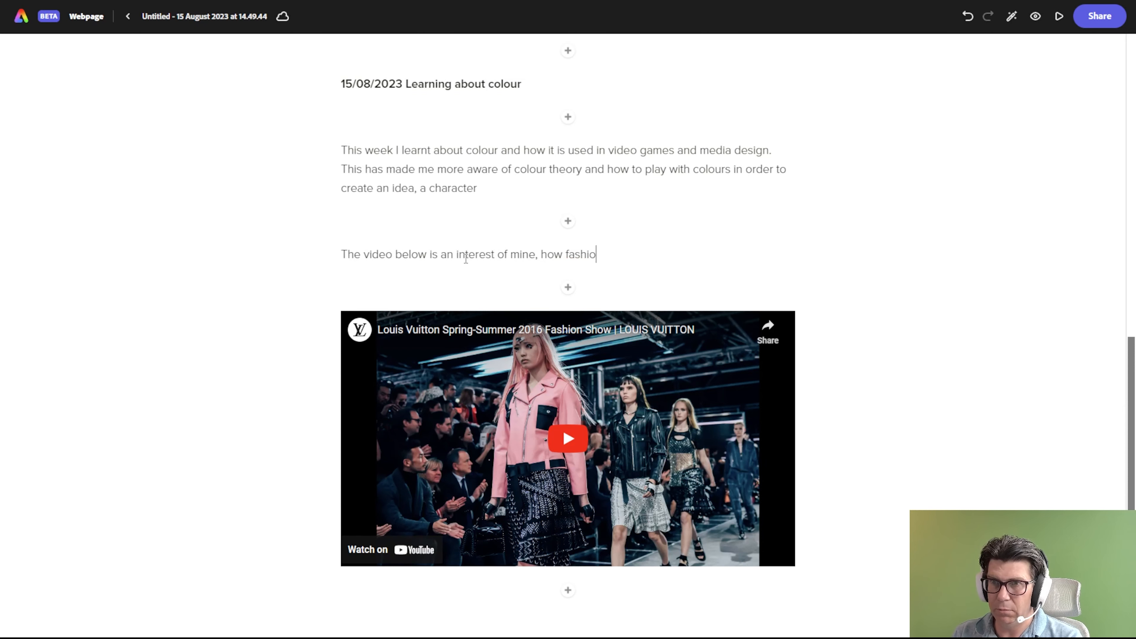
pyautogui.write('n and video h')
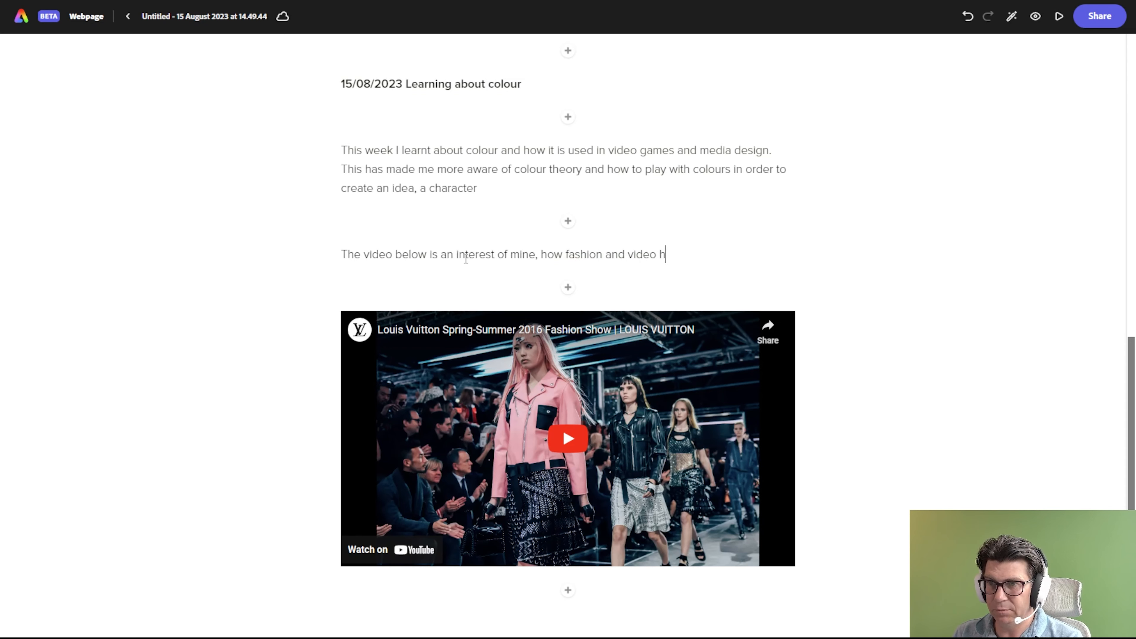
pyautogui.press('BackSpace')
pyautogui.write('games work toe')
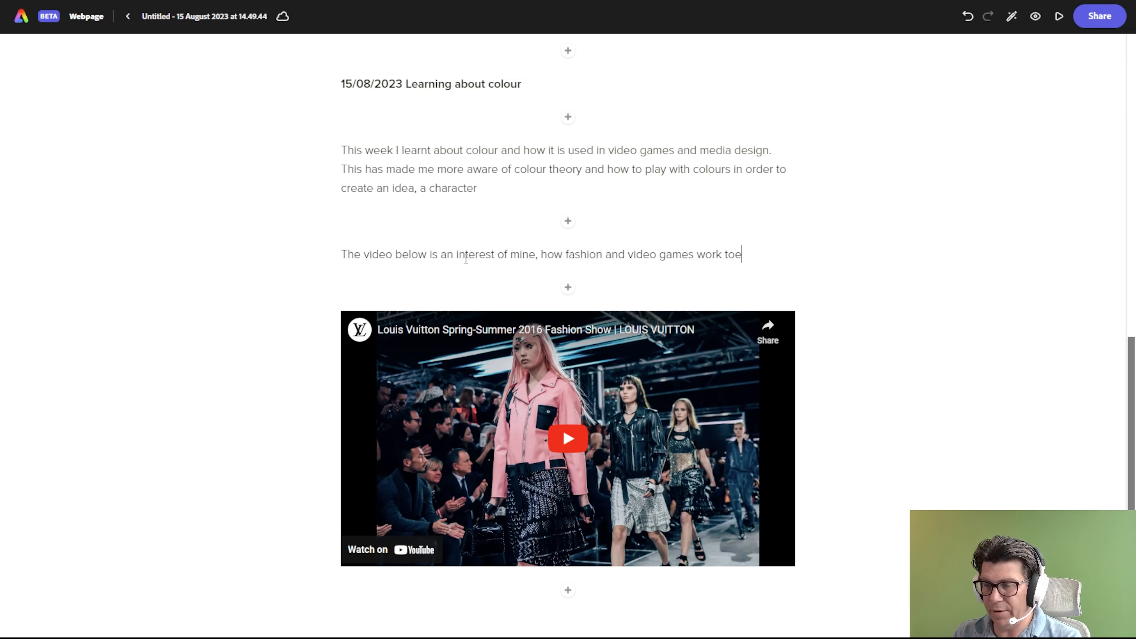
pyautogui.write('gth')
pyautogui.press('BackSpace')
pyautogui.press('BackSpace')
pyautogui.press('BackSpace')
pyautogui.write('gether')
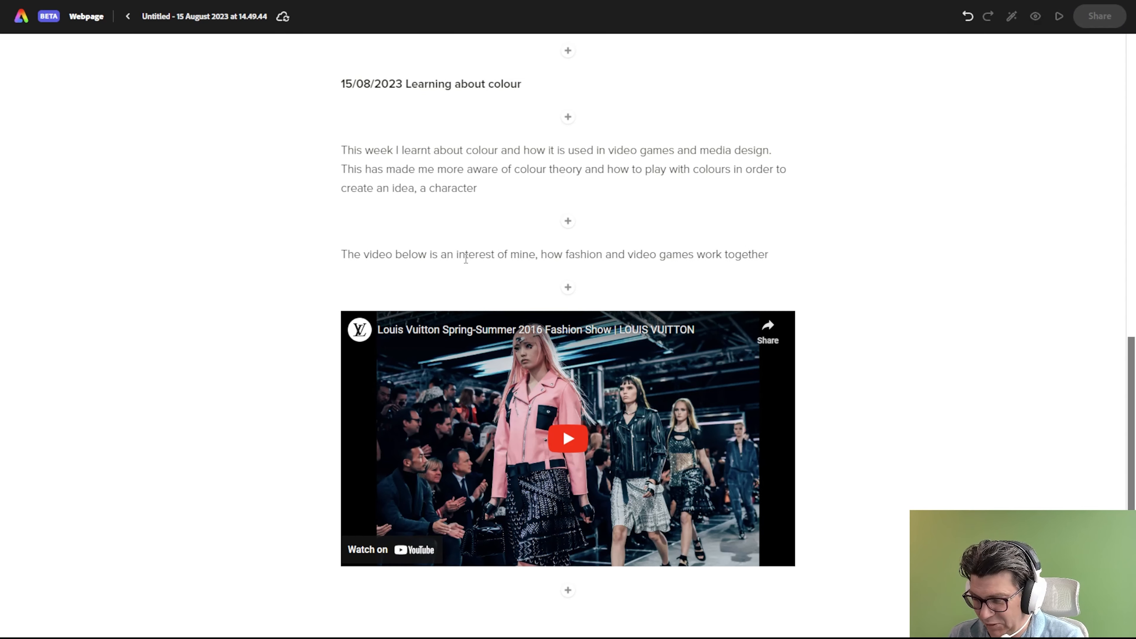
pyautogui.write('.')
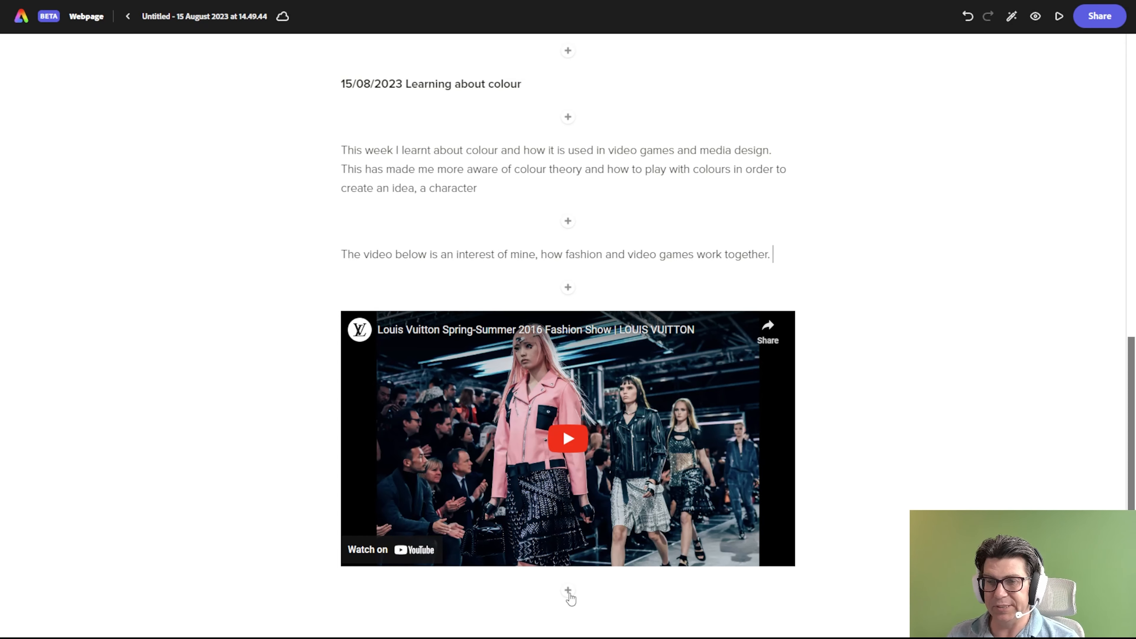
# Step: Add a text block below the video reading "Also this week I learnt about illustration and here is one of my sketches"
pyautogui.click(568, 591)
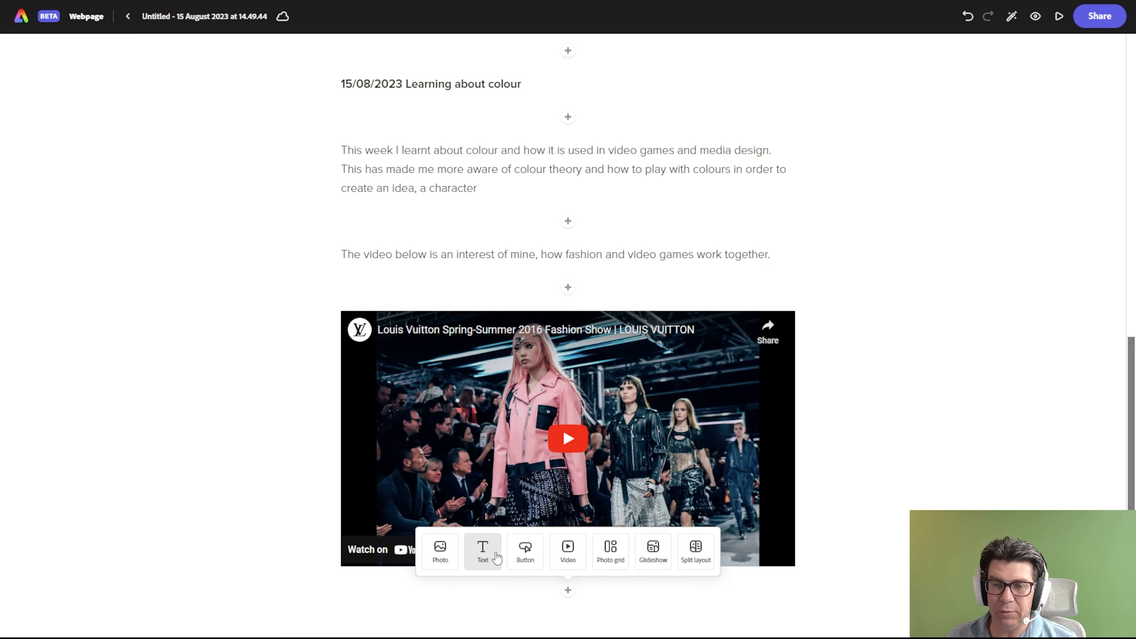
pyautogui.click(481, 552)
pyautogui.write('Also this we')
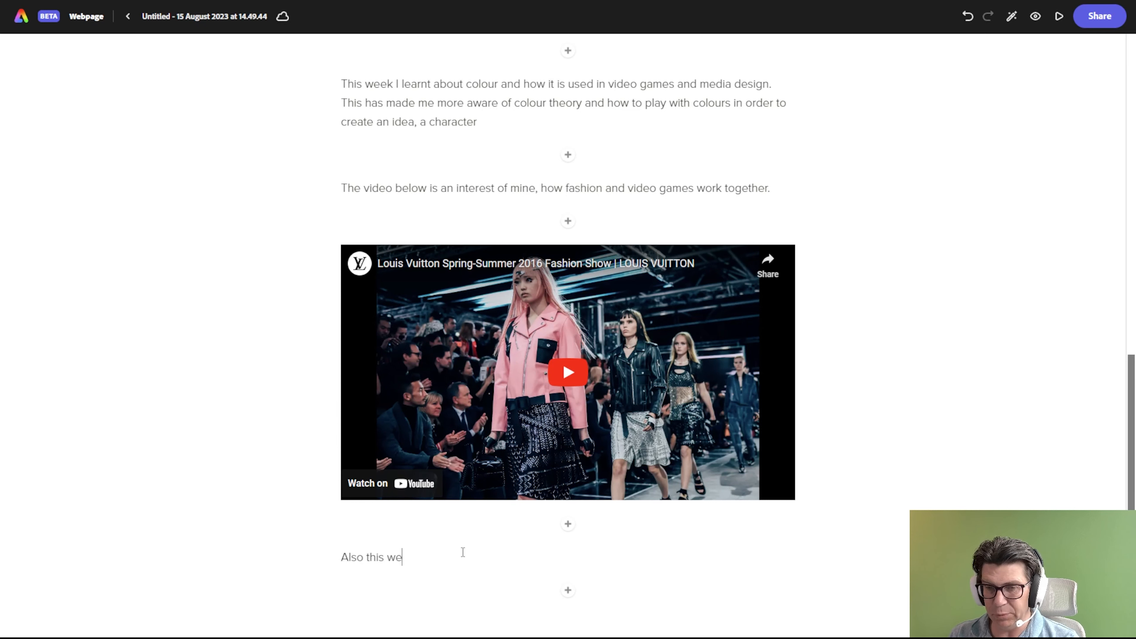
pyautogui.write('ek I learnt ab')
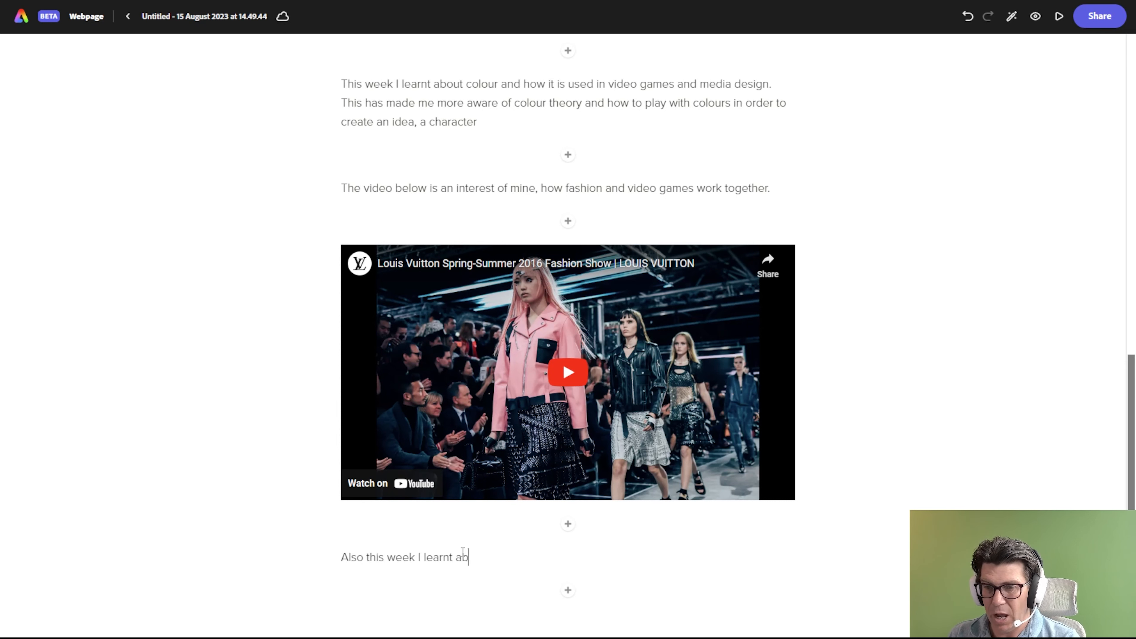
pyautogui.write('out illustra')
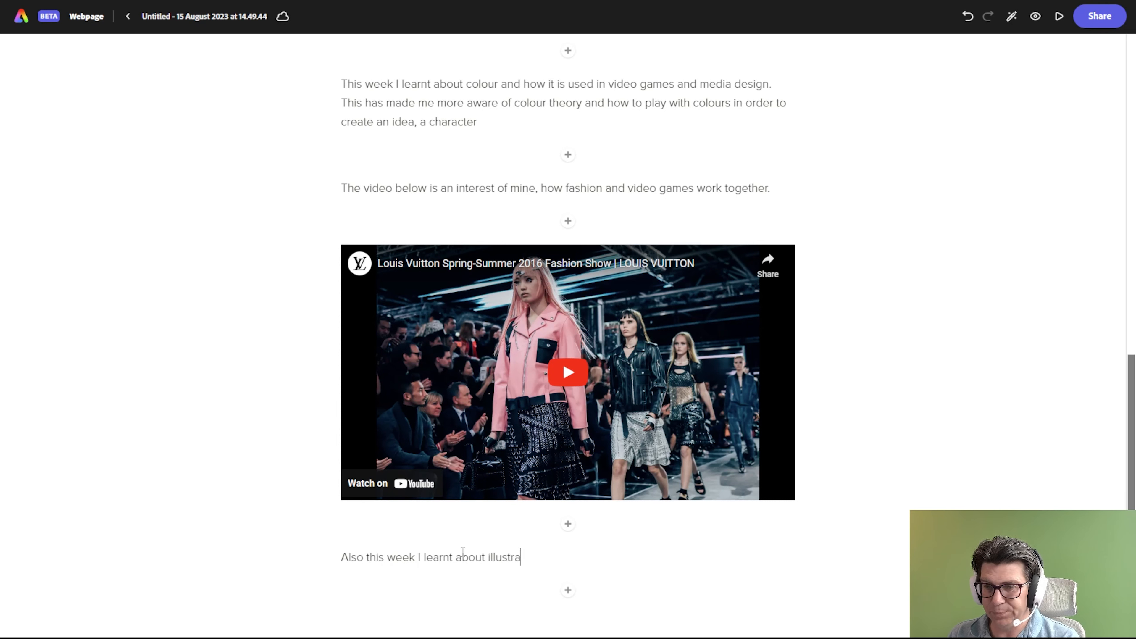
pyautogui.write('tion and he')
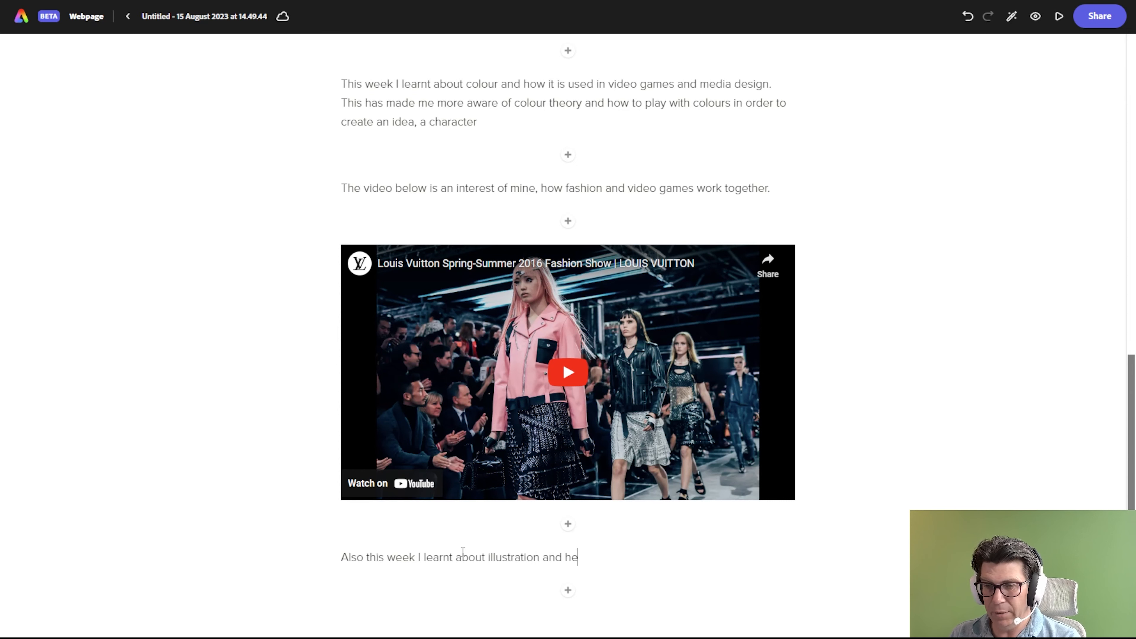
pyautogui.write('re is one of')
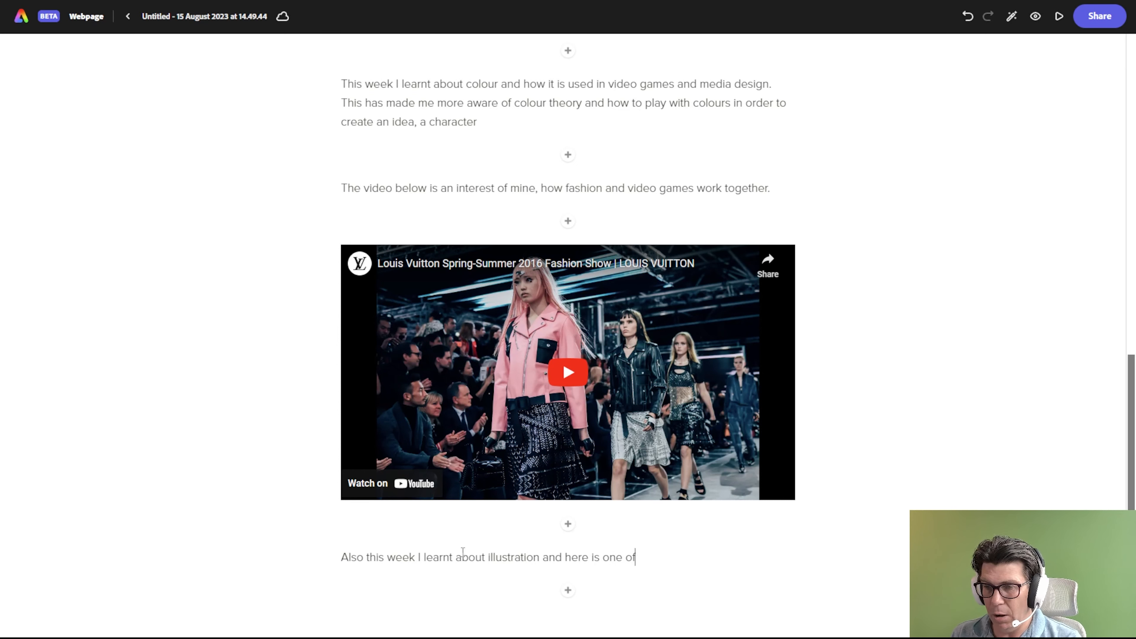
pyautogui.write(' my sket')
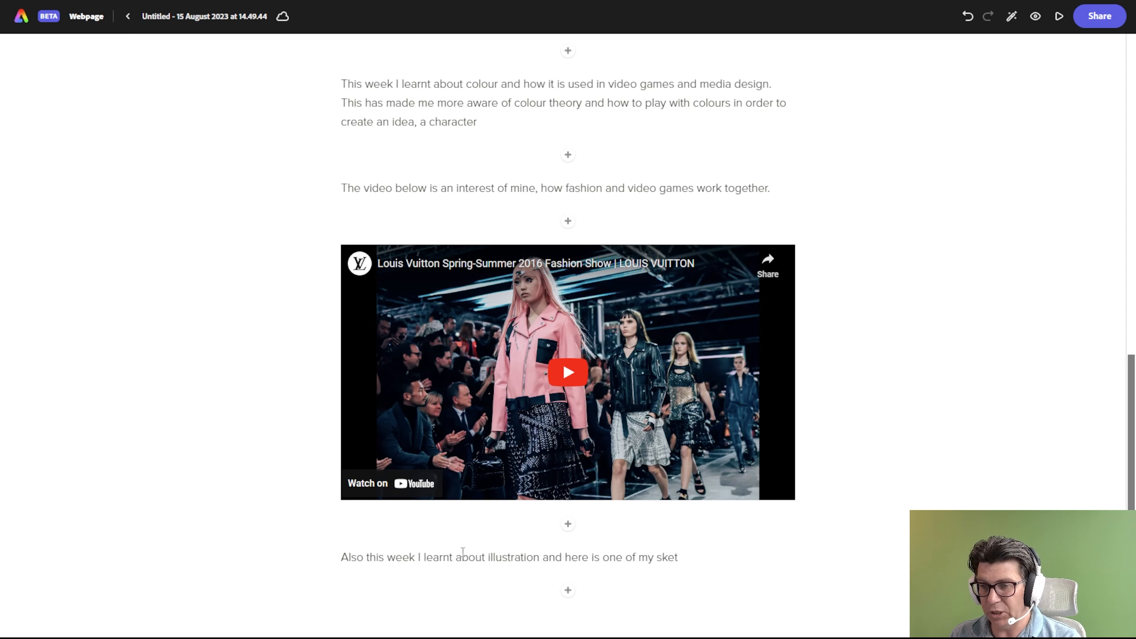
pyautogui.write('ches')
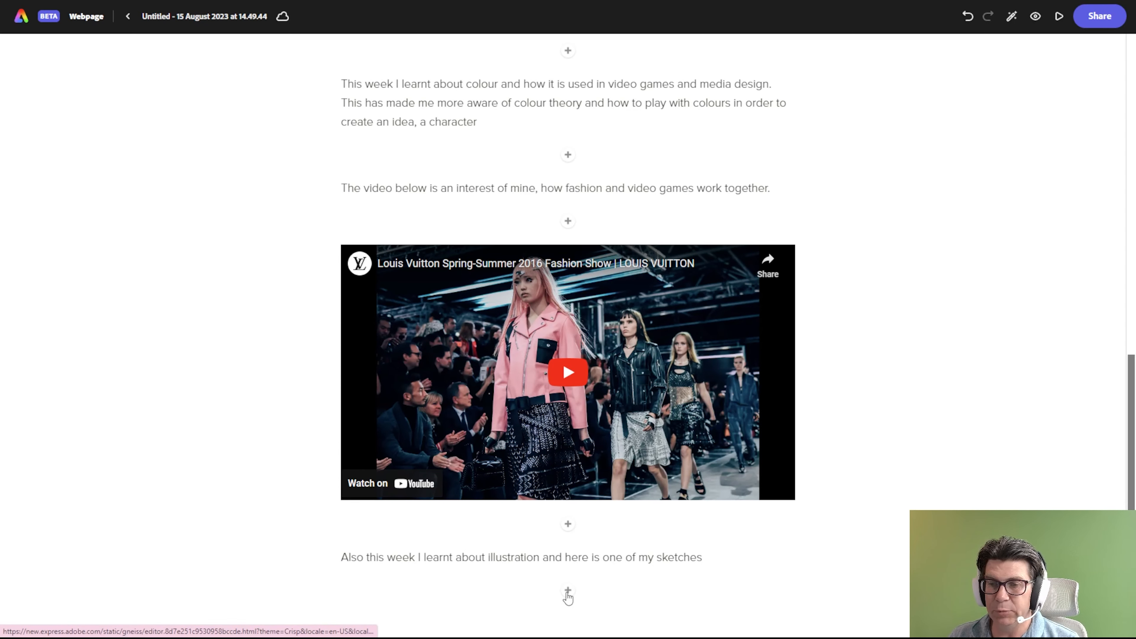
# Step: Insert a photo below the sketches sentence by searching stock photos for "illustration" and choosing the heart-shaped fruit illustration
pyautogui.click(568, 593)
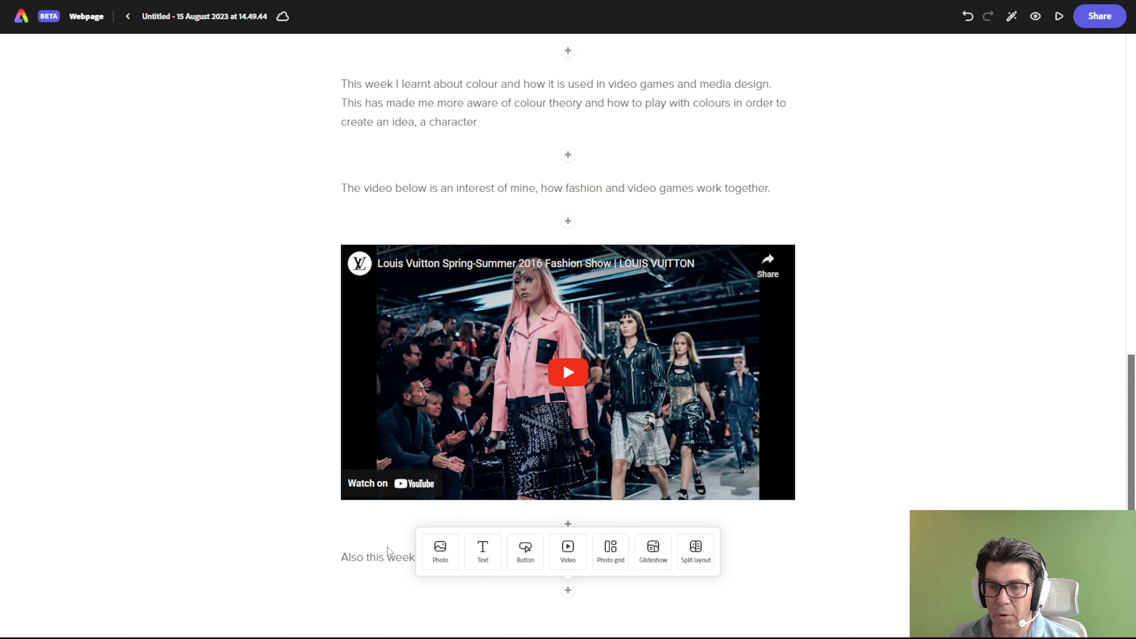
pyautogui.click(439, 546)
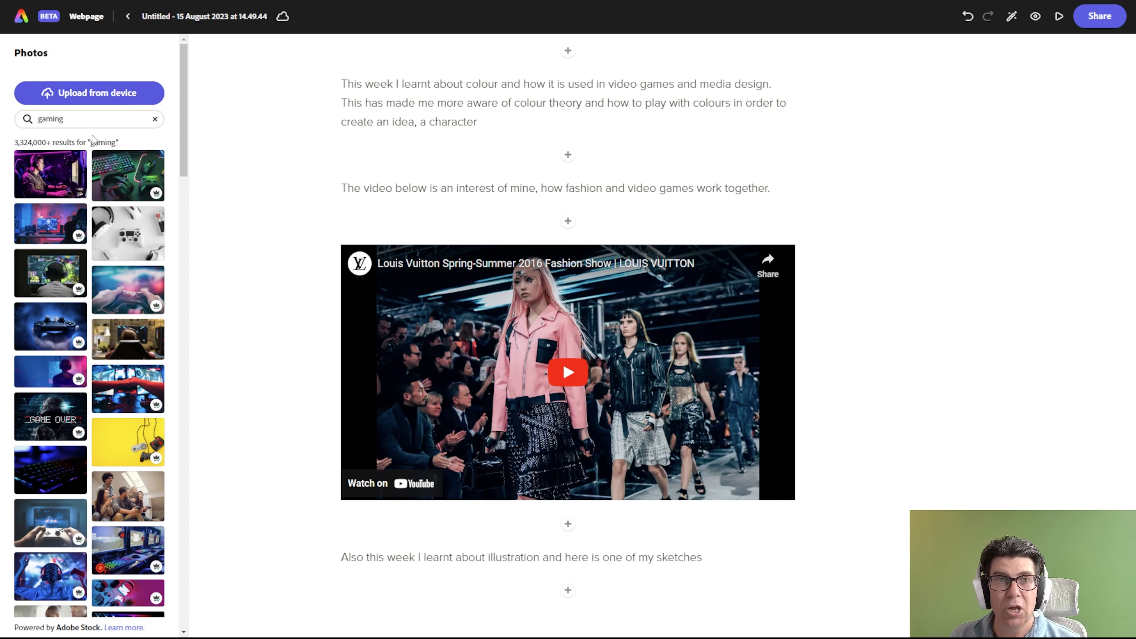
pyautogui.doubleClick(101, 120)
pyautogui.write('i')
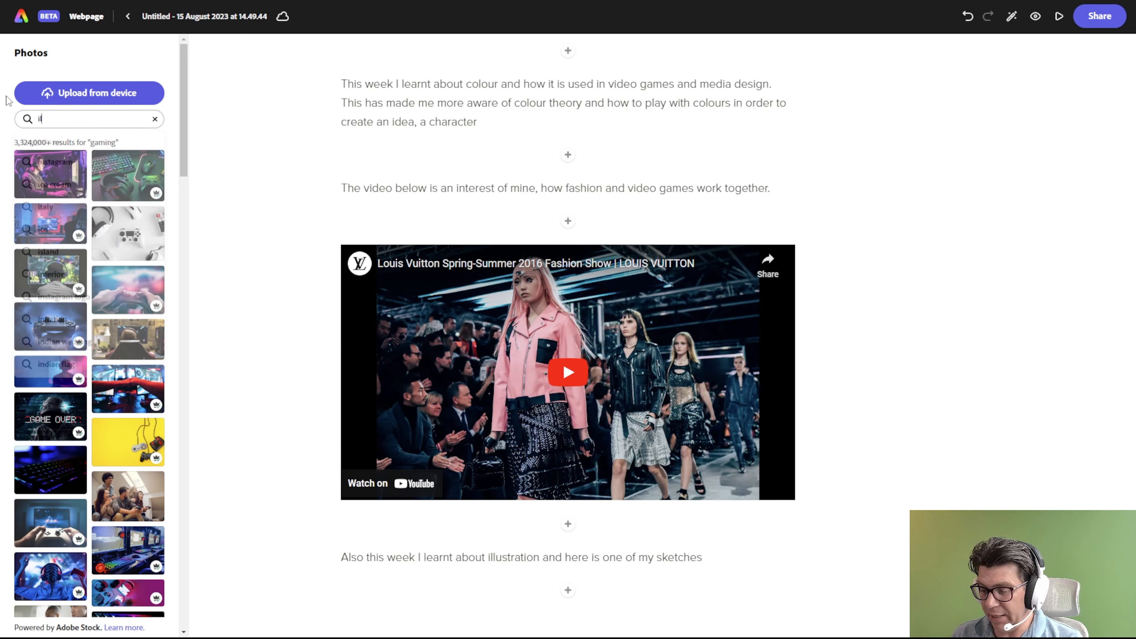
pyautogui.write('llustration')
pyautogui.press('Return')
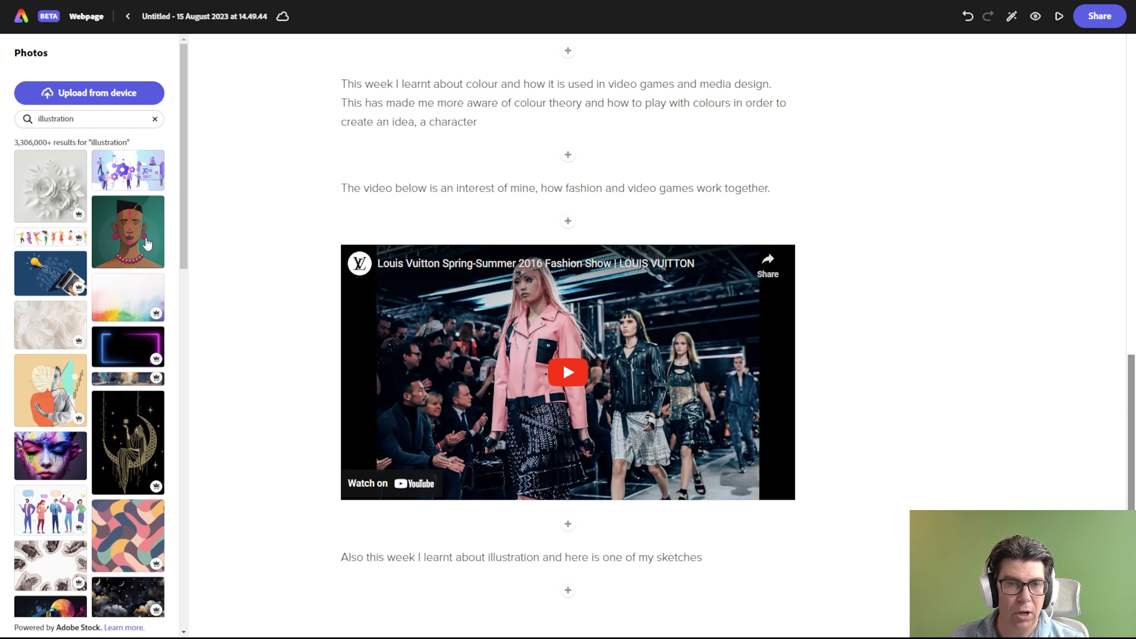
pyautogui.scroll(-3, 63, 309)
pyautogui.scroll(-5, 63, 309)
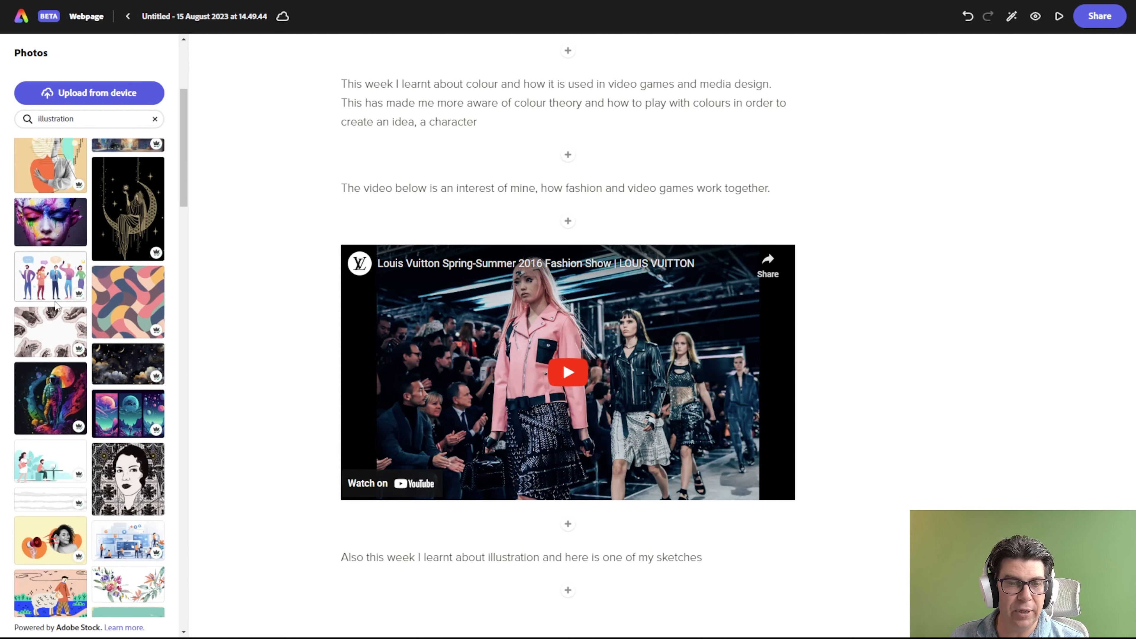
pyautogui.scroll(-2, 48, 367)
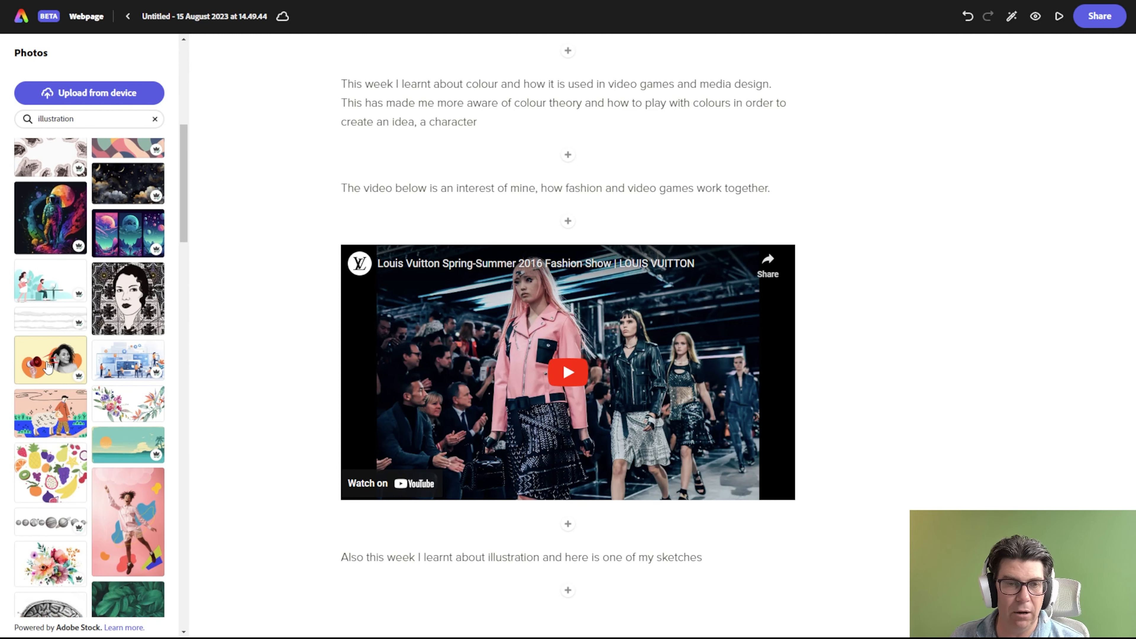
pyautogui.click(50, 460)
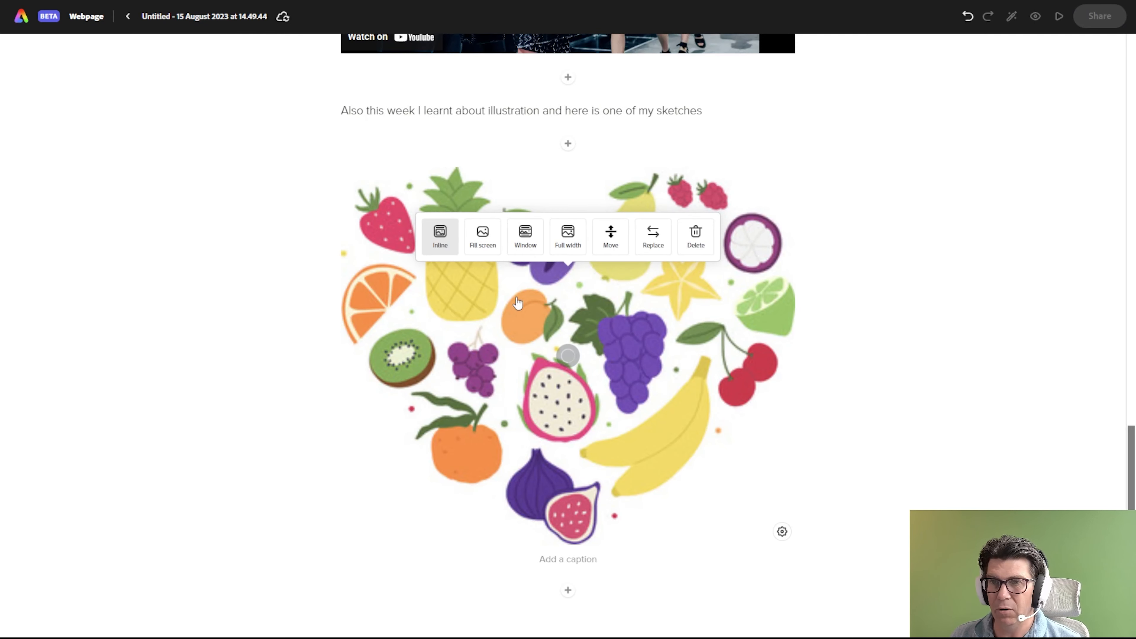
# Step: Caption the fruit picture with the author's first name in possessive form followed by "illustration of fruit"
pyautogui.click(555, 563)
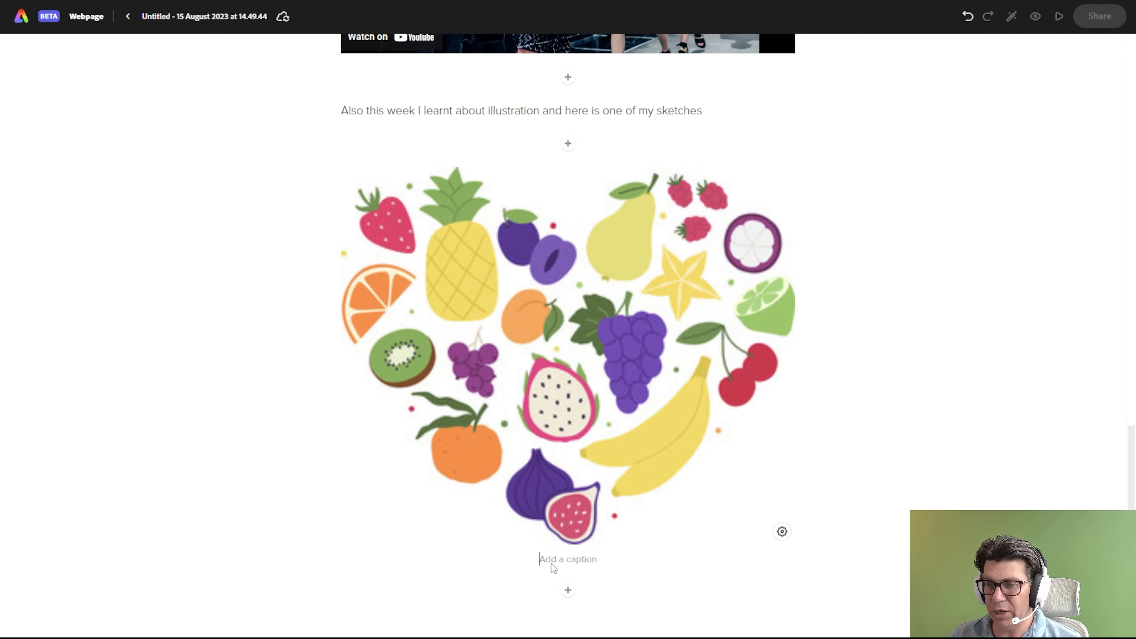
pyautogui.write("Nick's ")
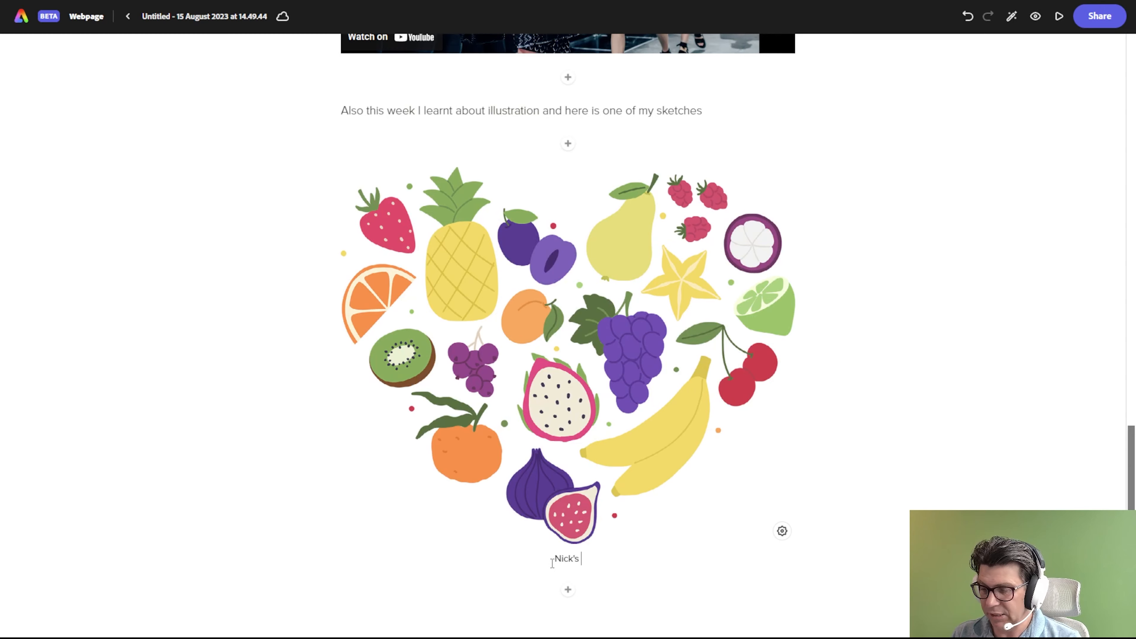
pyautogui.write('illustr')
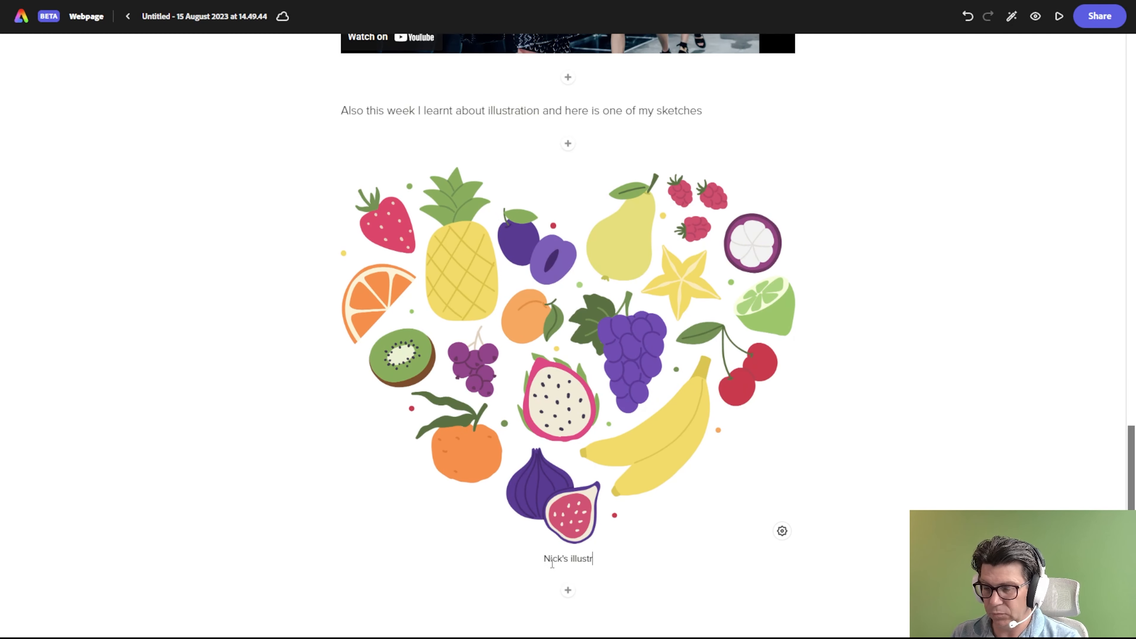
pyautogui.write('ation of fruit')
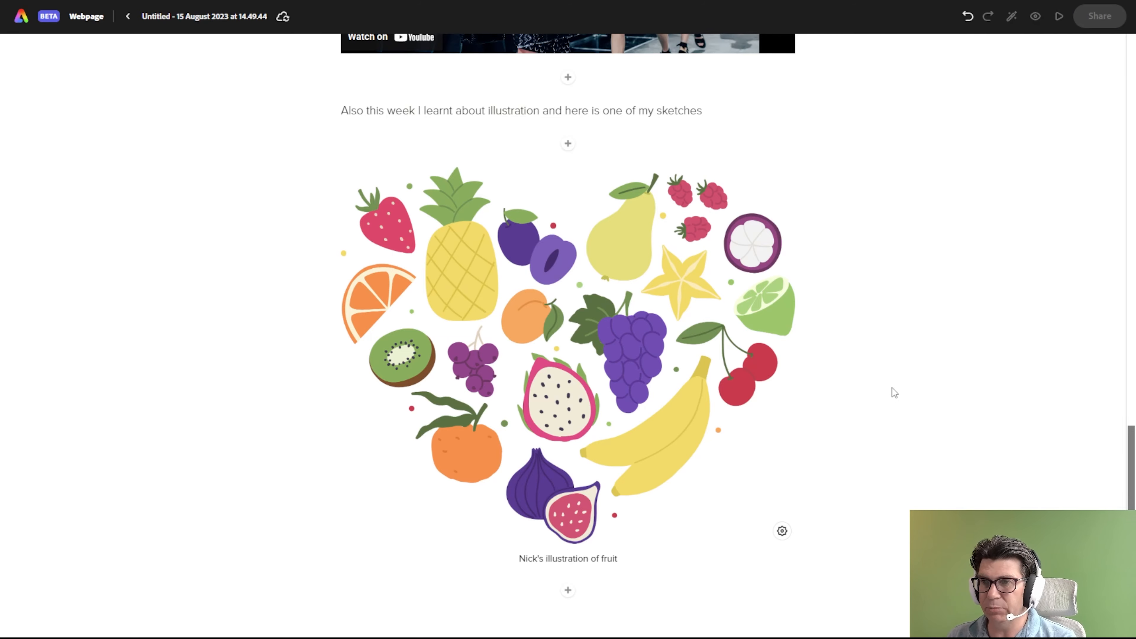
# Step: Add a text block below the fruit illustration's caption reading "29/08/2023 Continue writing from here"
pyautogui.scroll(8, 328, 448)
pyautogui.scroll(12, 267, 398)
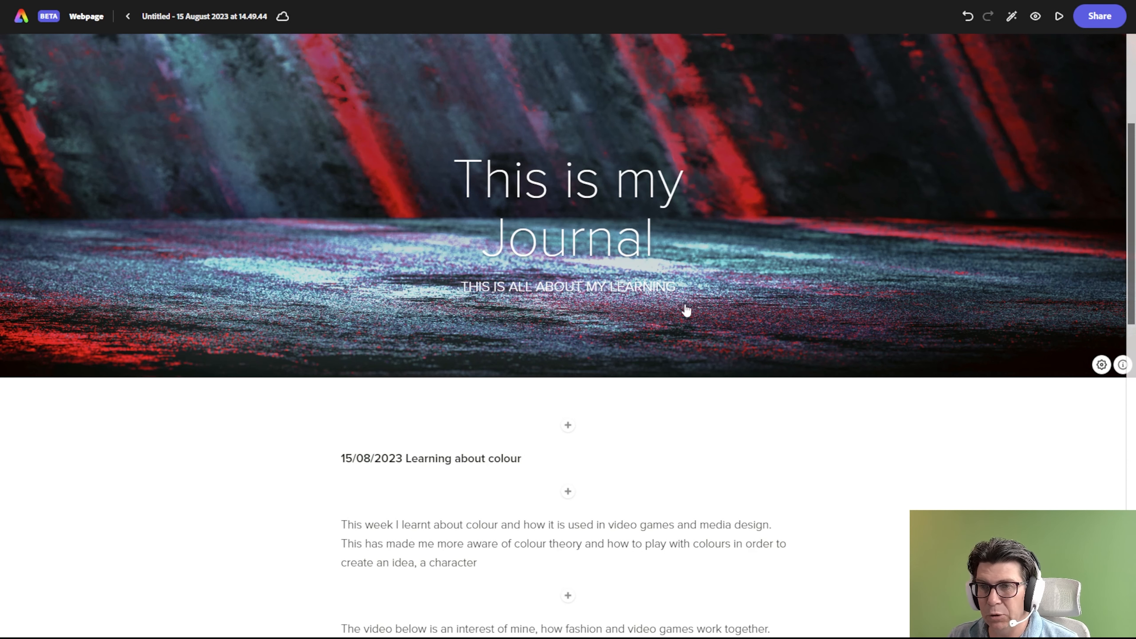
pyautogui.scroll(-5, 673, 273)
pyautogui.scroll(-10, 668, 282)
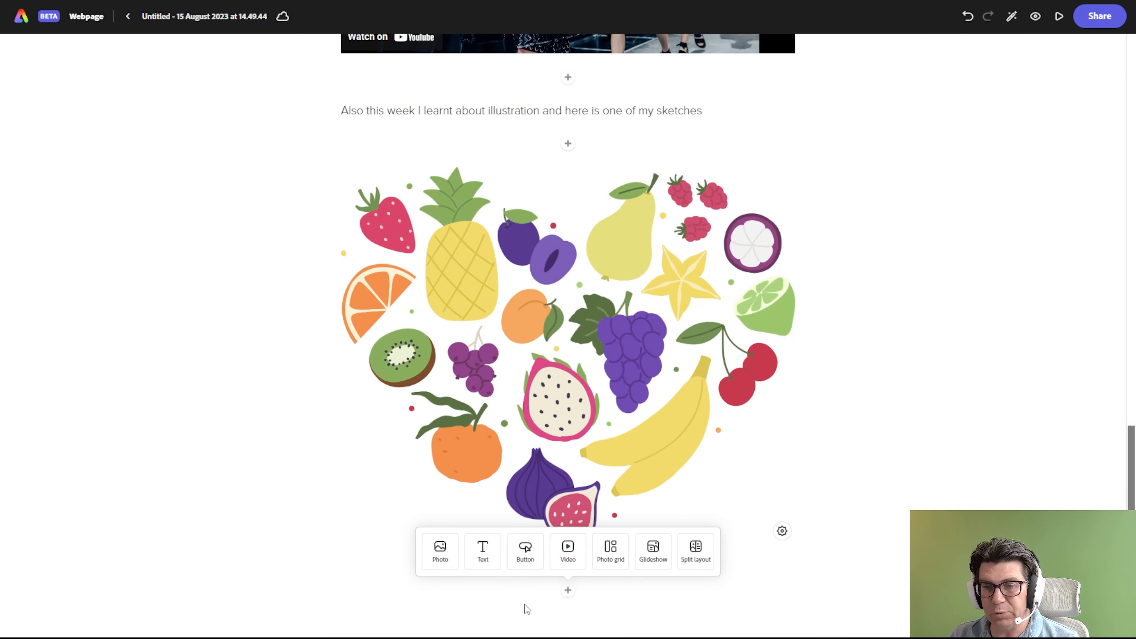
pyautogui.click(569, 592)
pyautogui.click(569, 593)
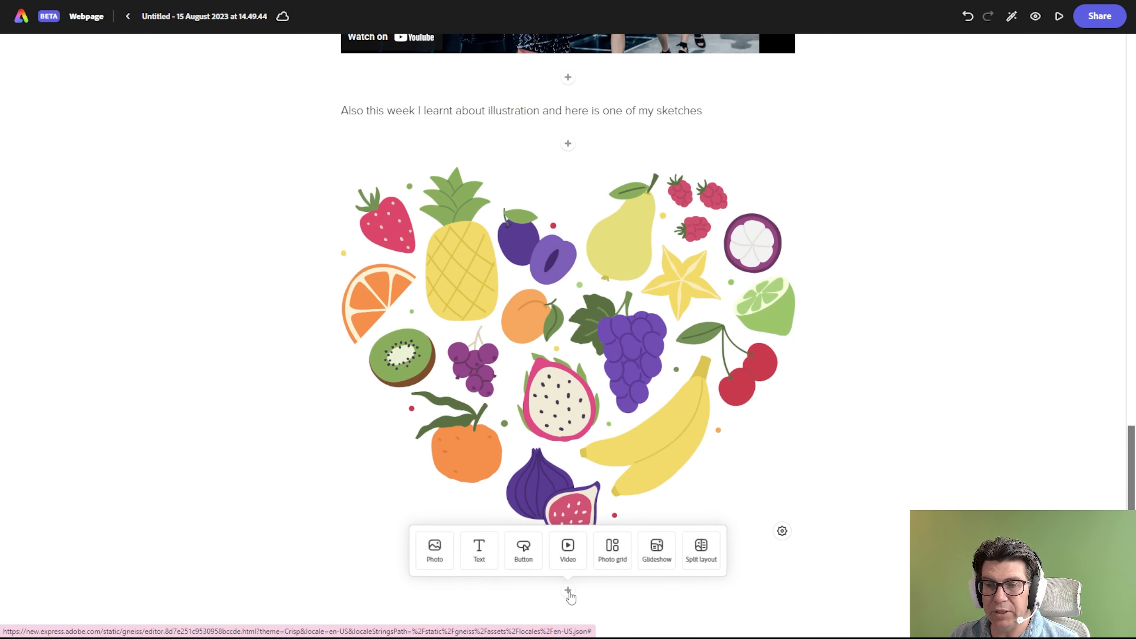
pyautogui.click(493, 557)
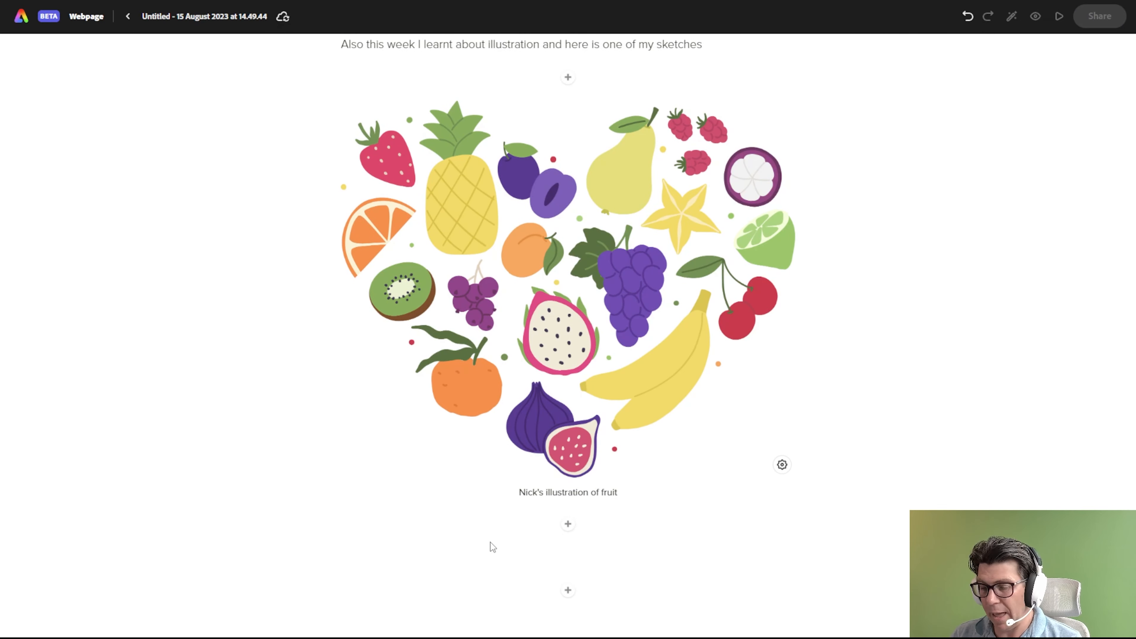
pyautogui.write('29')
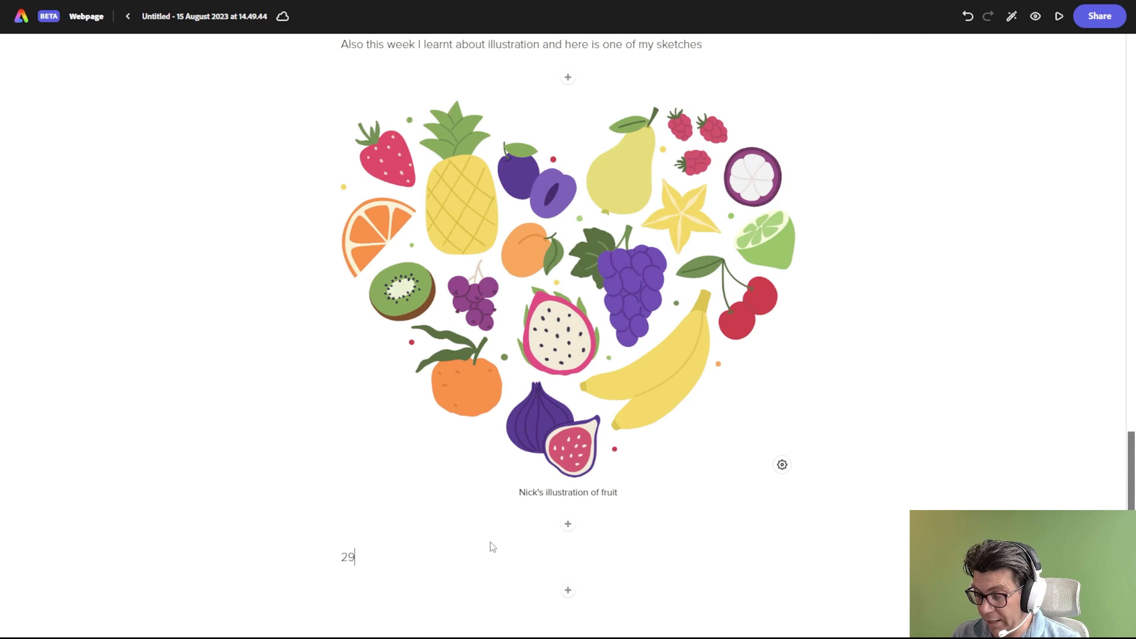
pyautogui.write('/08/2023')
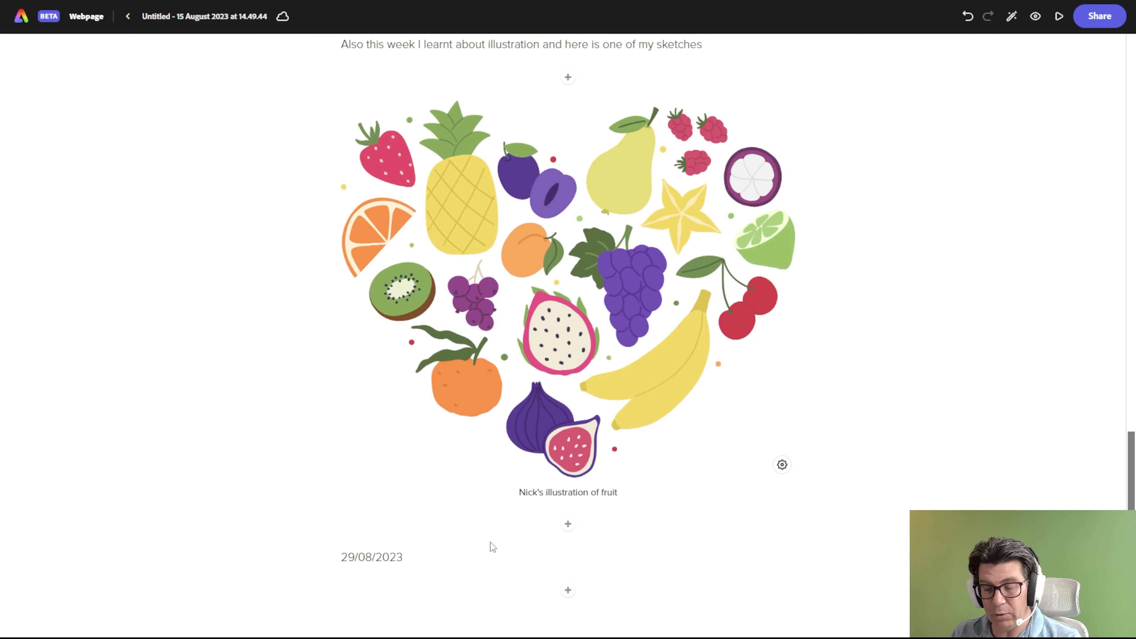
pyautogui.write(' Contin')
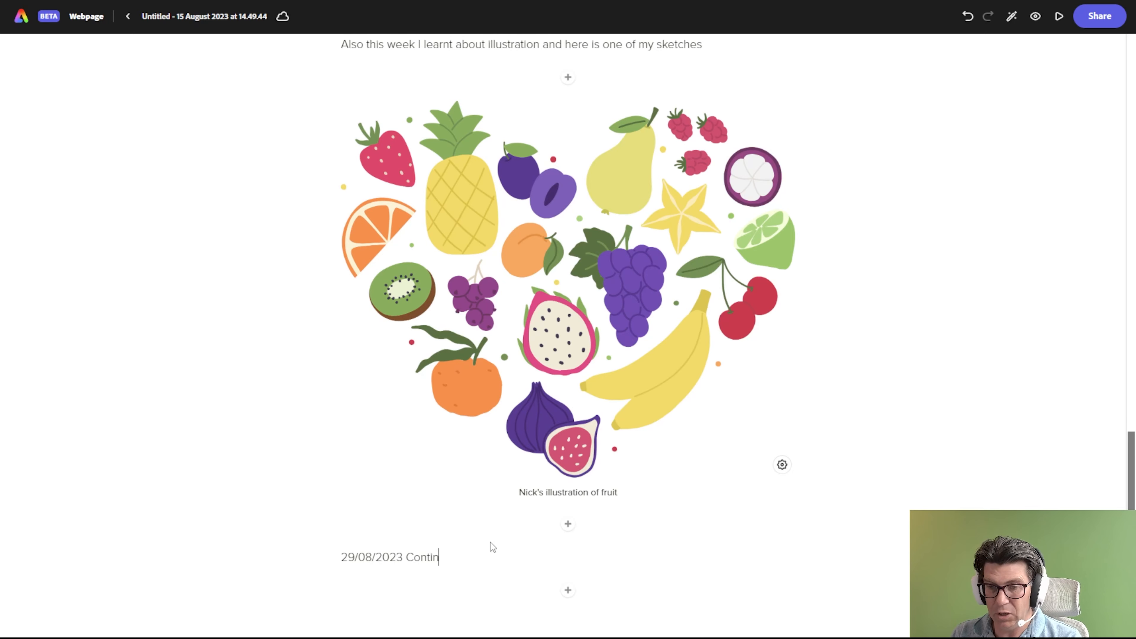
pyautogui.write('ue writing fro')
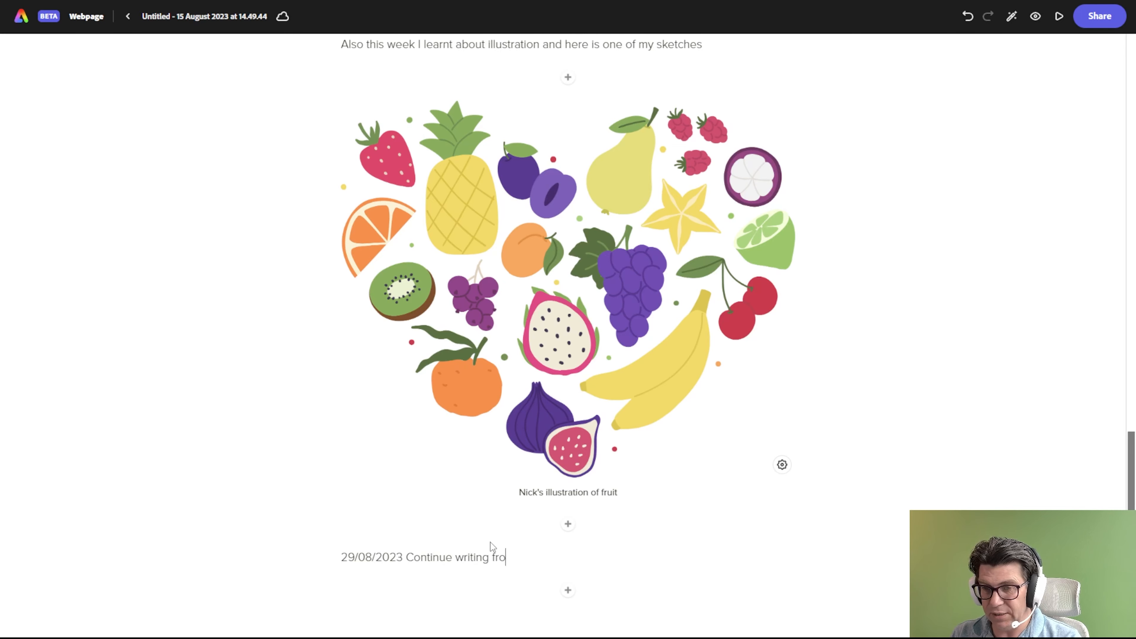
pyautogui.write('m here')
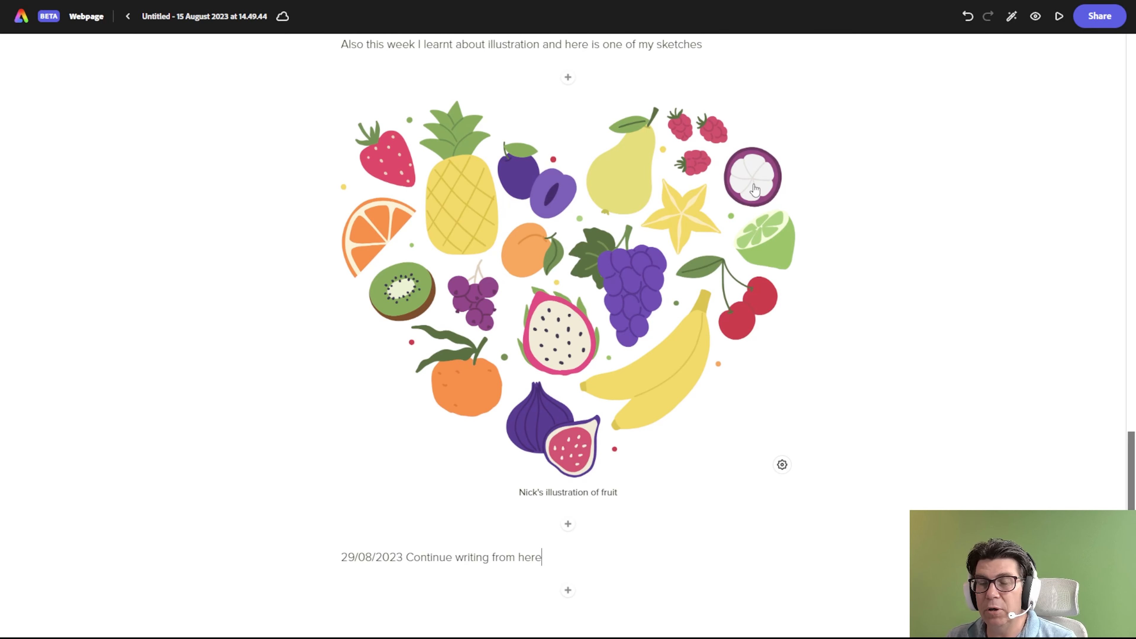
# Step: Preview the journal webpage in full-screen presentation mode and return to the editor
pyautogui.scroll(4, 634, 271)
pyautogui.scroll(3, 634, 271)
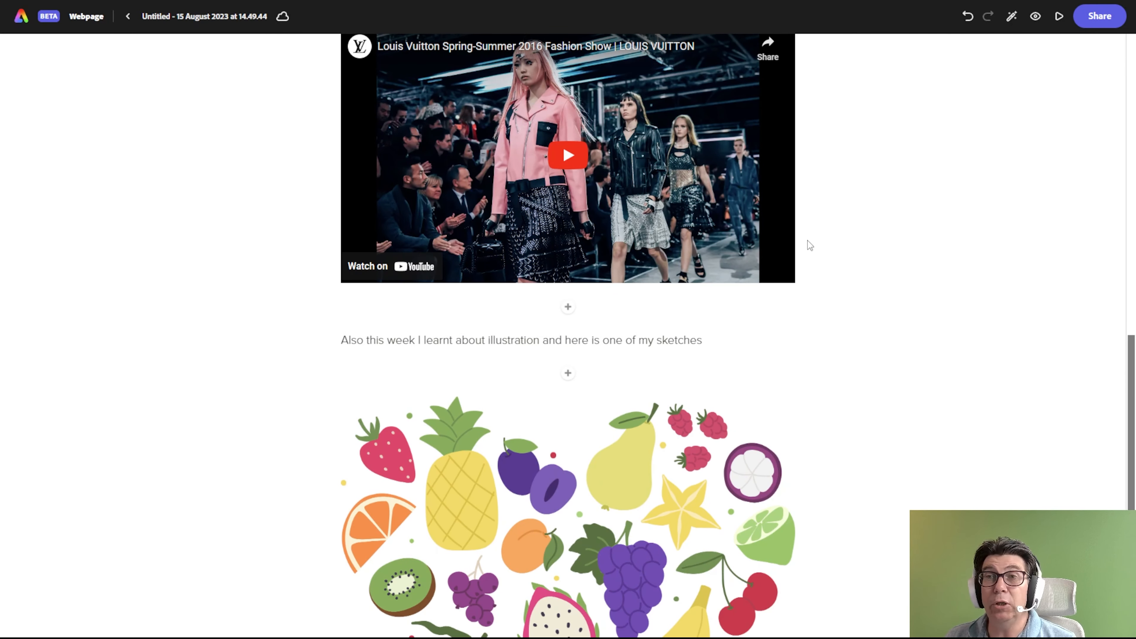
pyautogui.scroll(3, 812, 247)
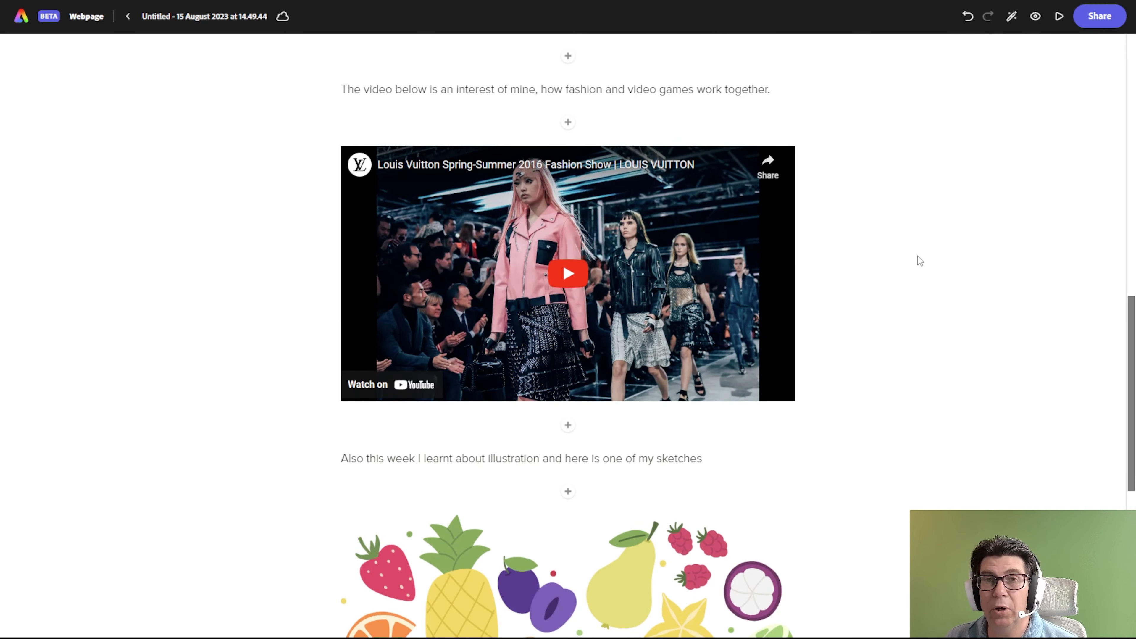
pyautogui.scroll(3, 920, 261)
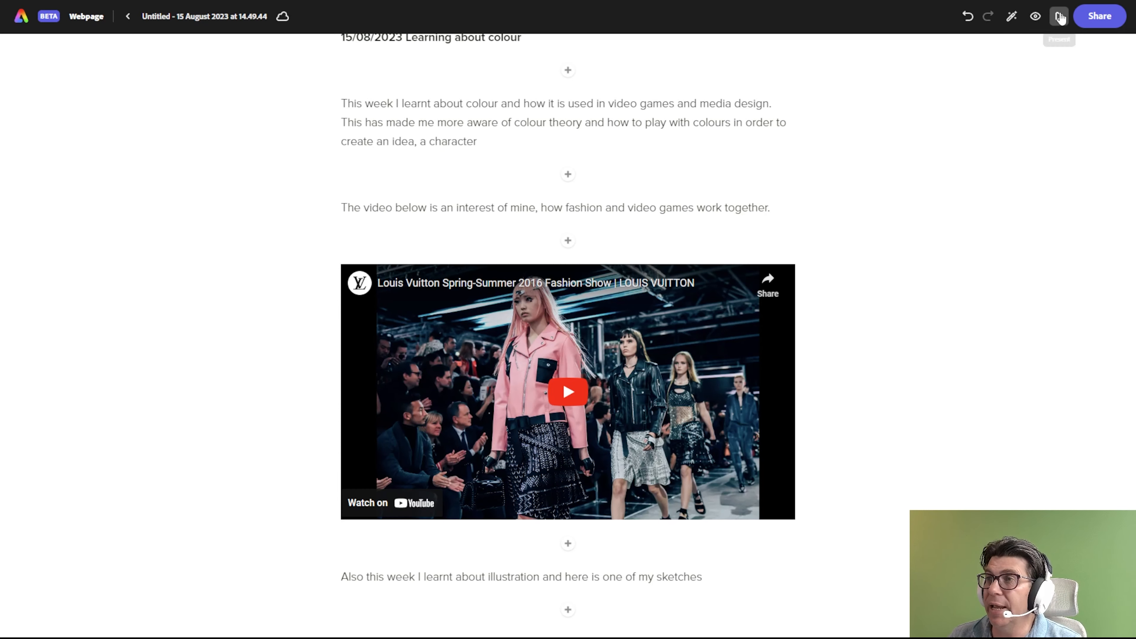
pyautogui.click(1060, 16)
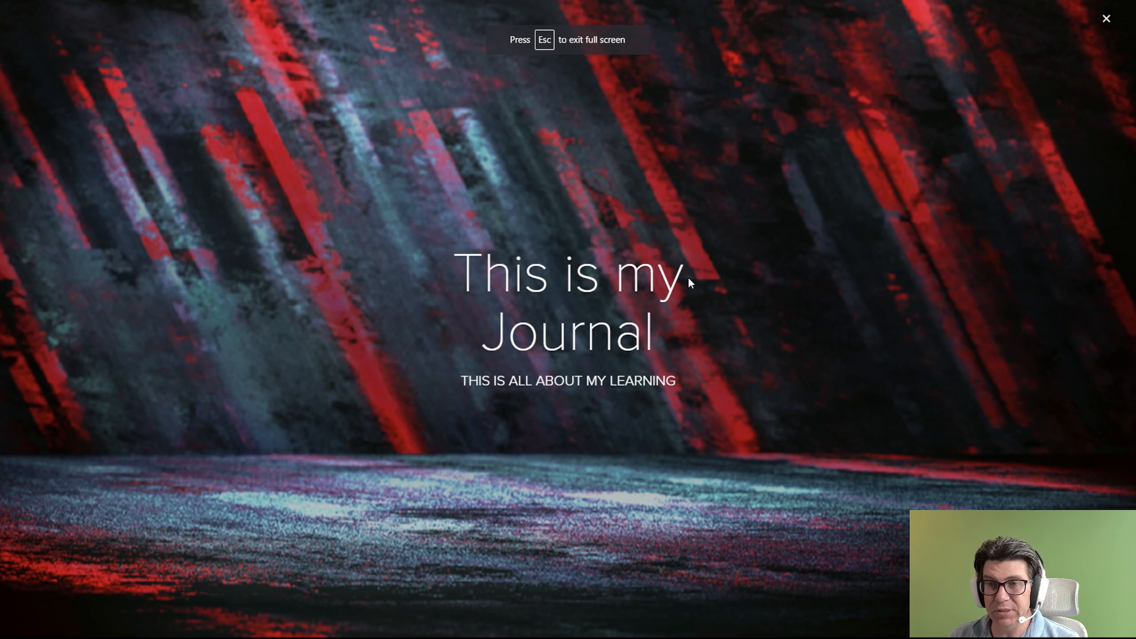
pyautogui.click(1107, 18)
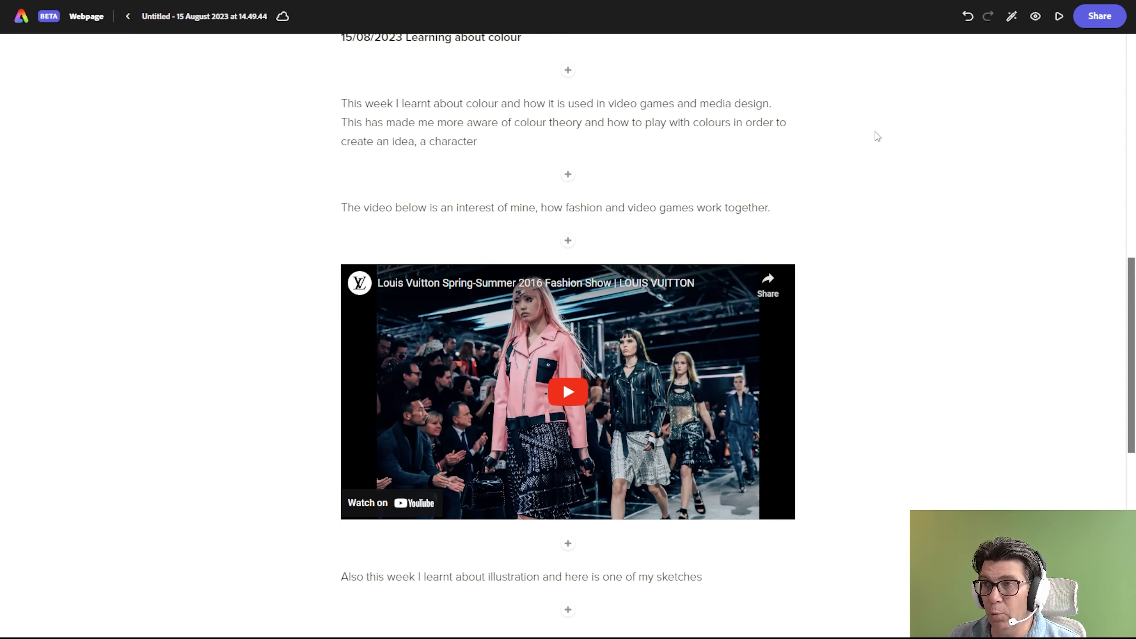
pyautogui.scroll(4, 702, 232)
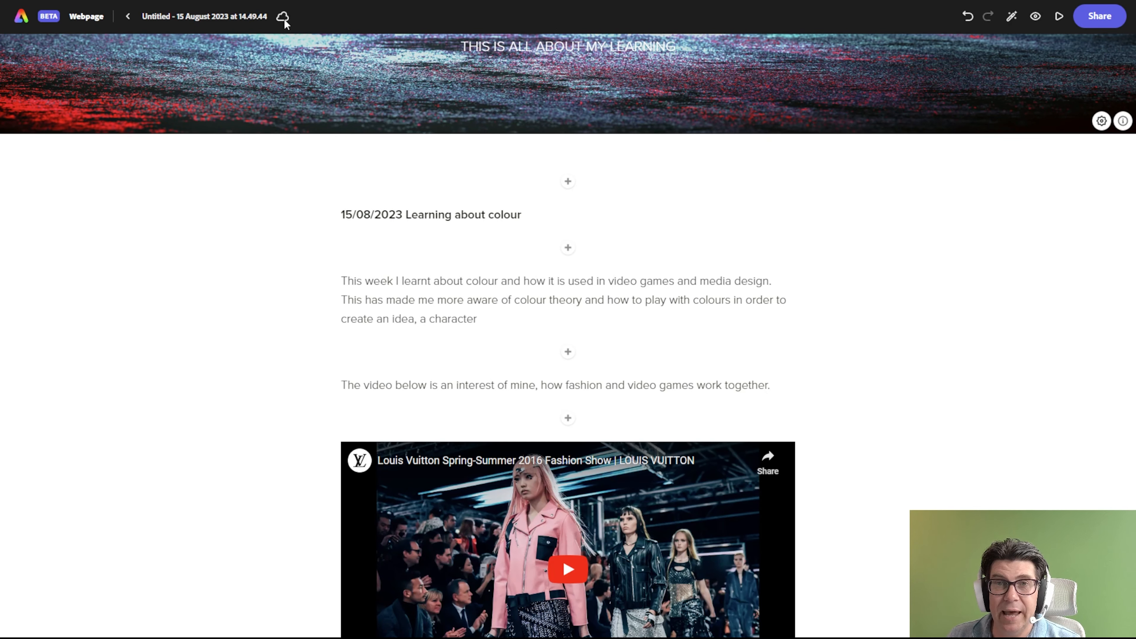
pyautogui.click(1100, 16)
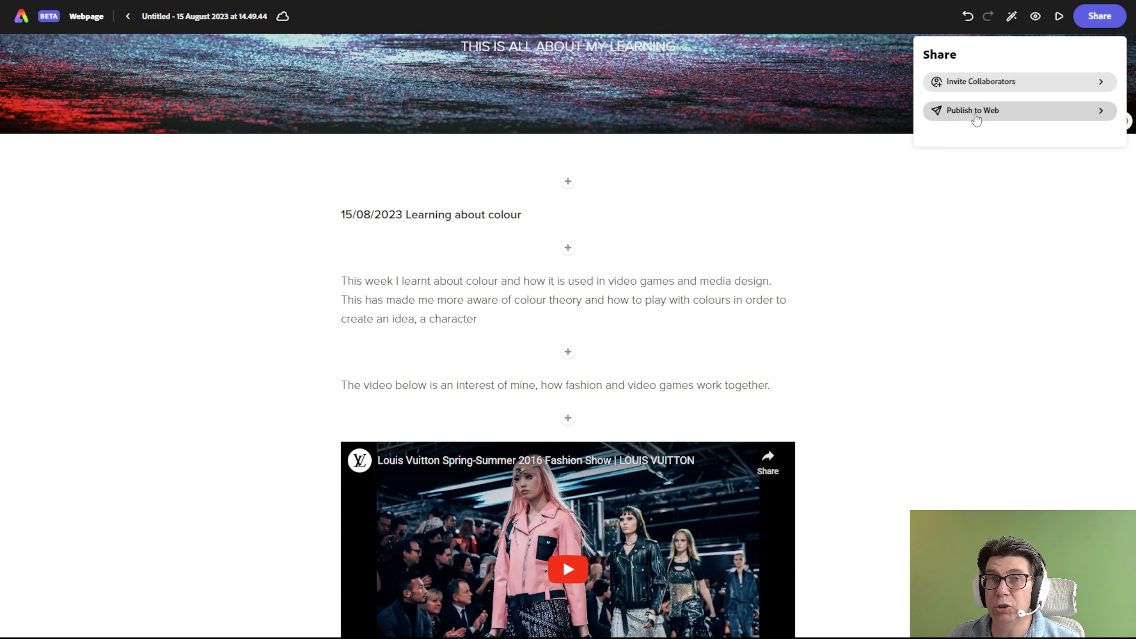
pyautogui.click(976, 117)
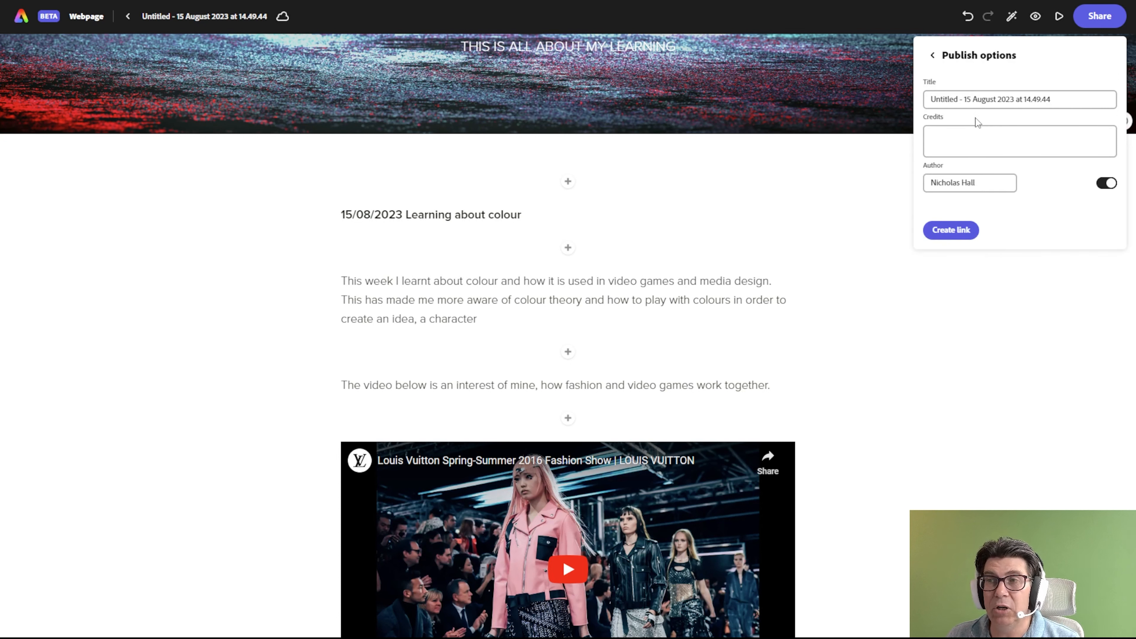
pyautogui.moveTo(1059, 103); pyautogui.dragTo(785, 92)
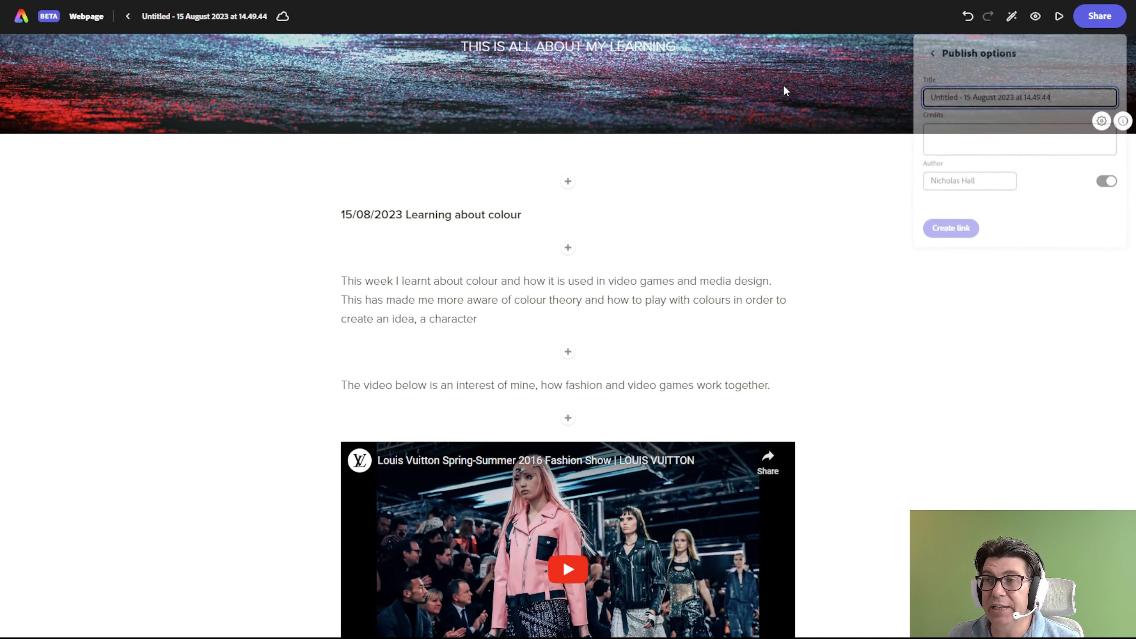
# Step: Publish the webpage to the web, titled with the author's first name in possessive form followed by "journal", and copy the created link
pyautogui.click(1098, 20)
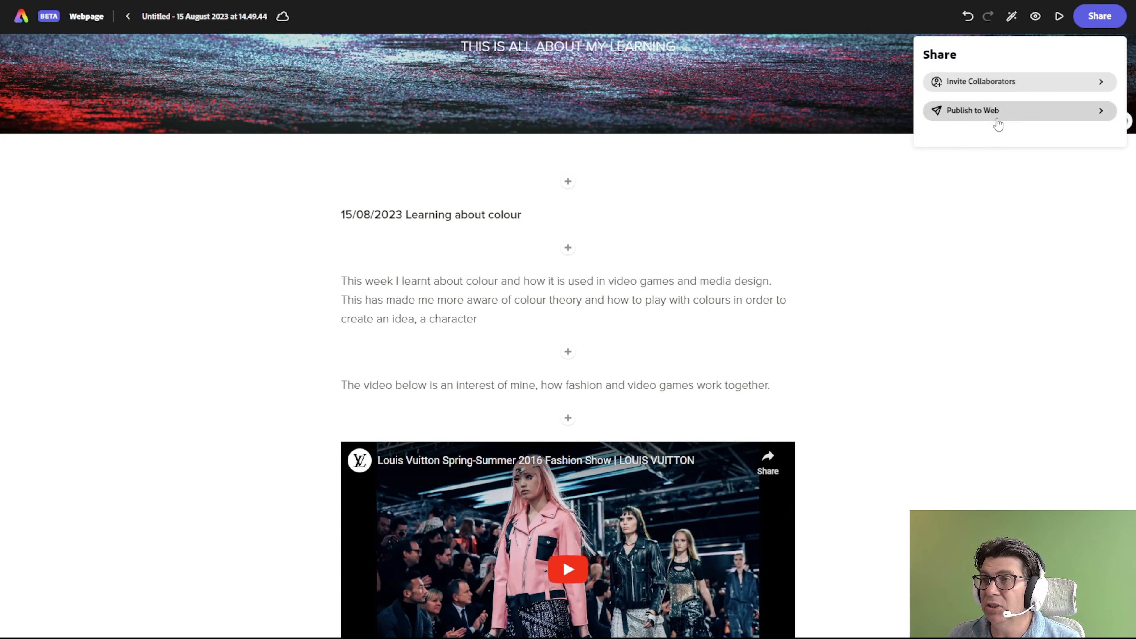
pyautogui.click(992, 118)
pyautogui.moveTo(1052, 102); pyautogui.dragTo(925, 100)
pyautogui.write("Nick's journal")
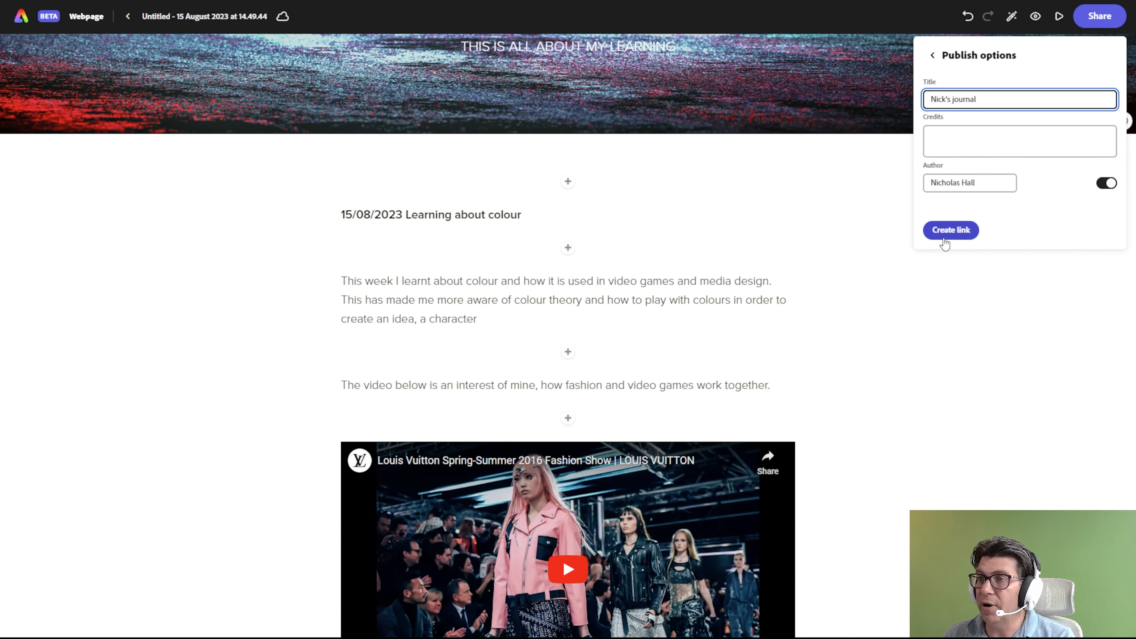
pyautogui.click(945, 236)
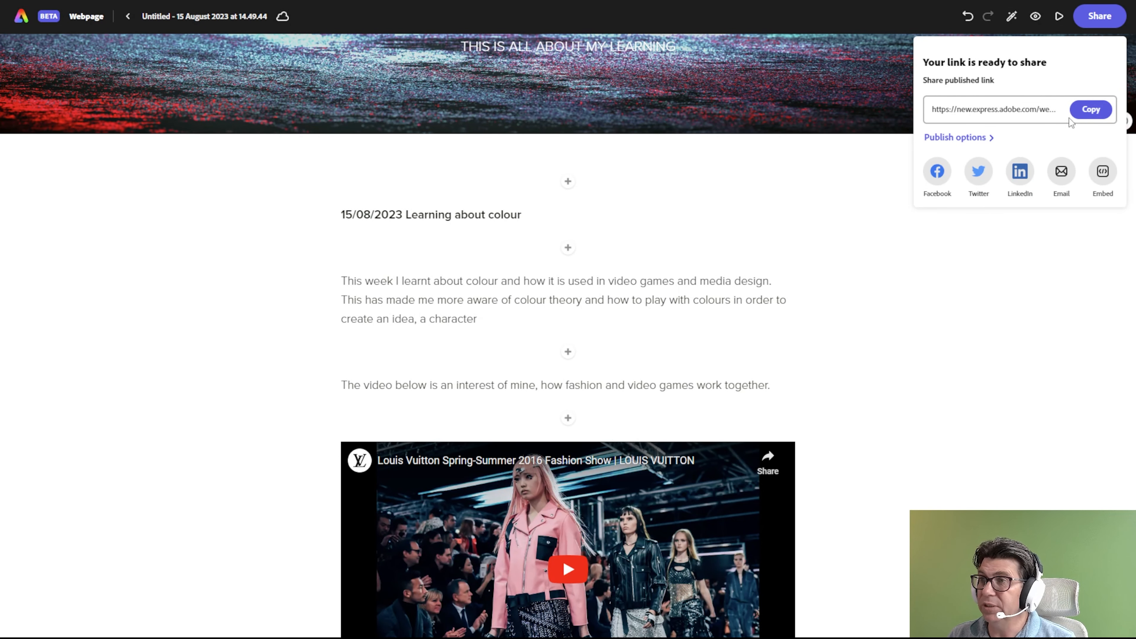
pyautogui.click(1092, 112)
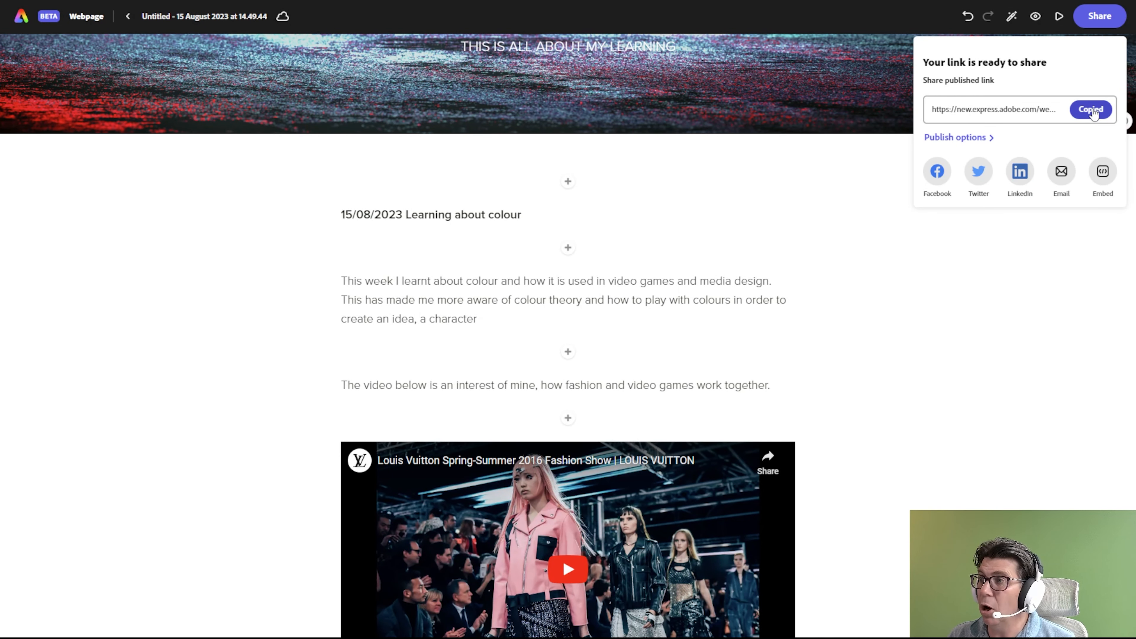
# Step: Switch to the Chrome window showing the YouTube video, load the copied link there and look through the published journal
pyautogui.moveTo(1134, 51); pyautogui.dragTo(394, 68)
pyautogui.click(385, 95)
pyautogui.hotkey('ctrl', 'v')
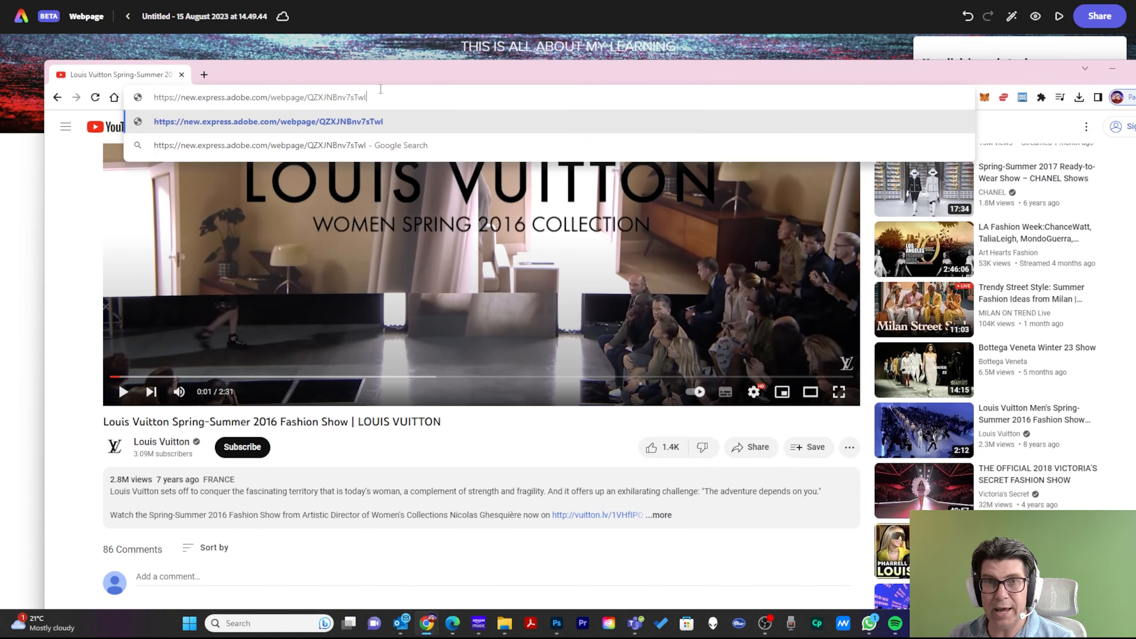
pyautogui.press('Return')
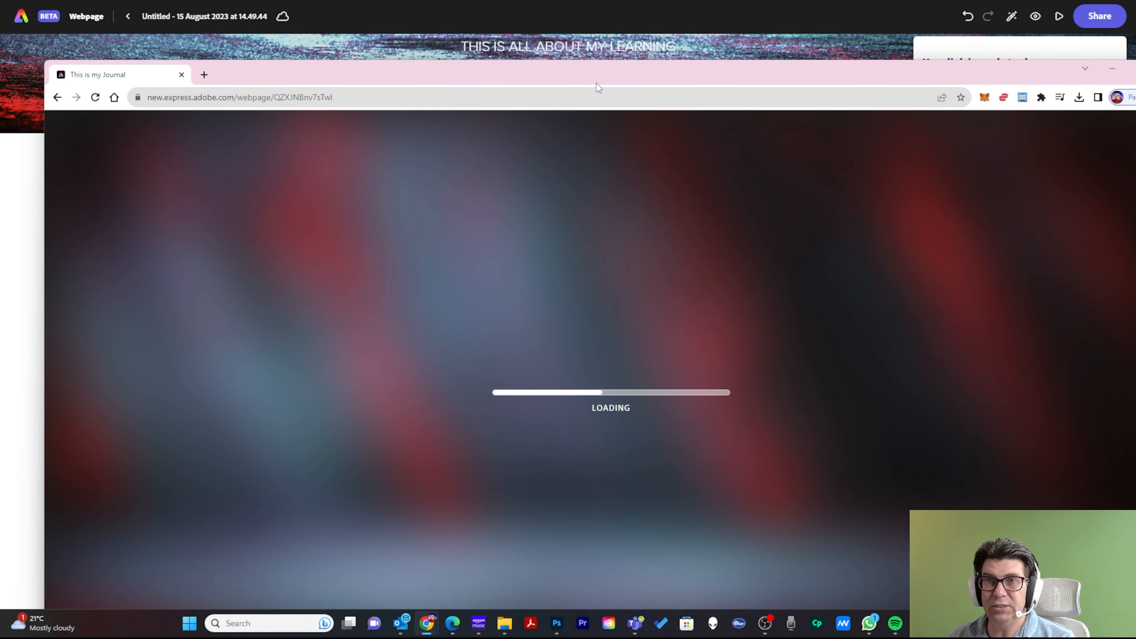
pyautogui.moveTo(597, 83); pyautogui.dragTo(565, 62)
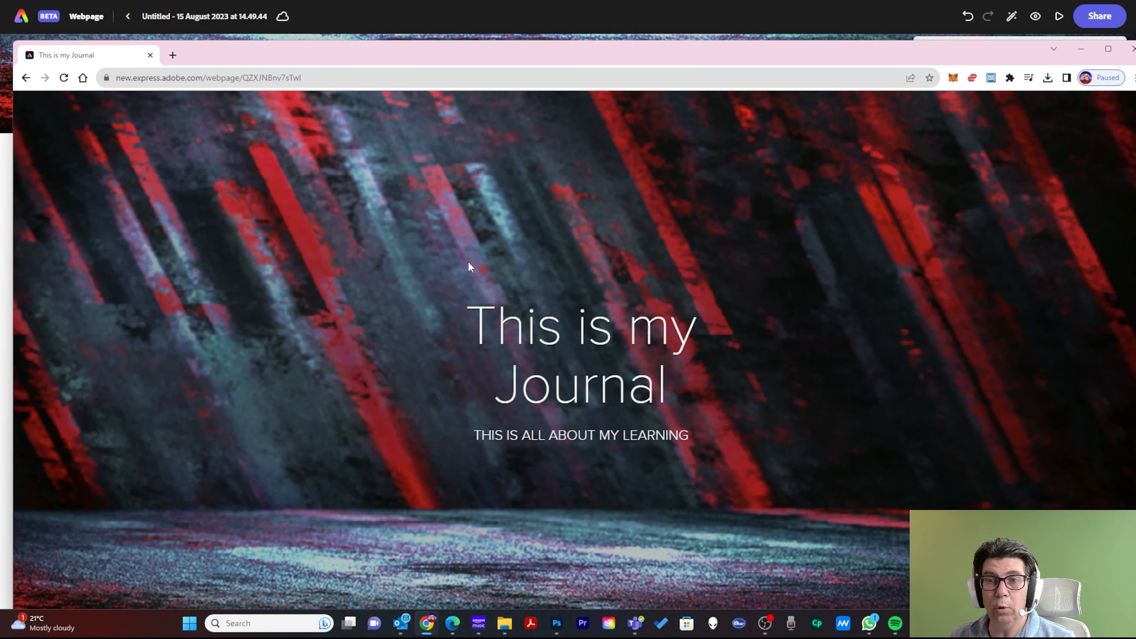
pyautogui.scroll(-5, 539, 243)
pyautogui.scroll(-15, 532, 253)
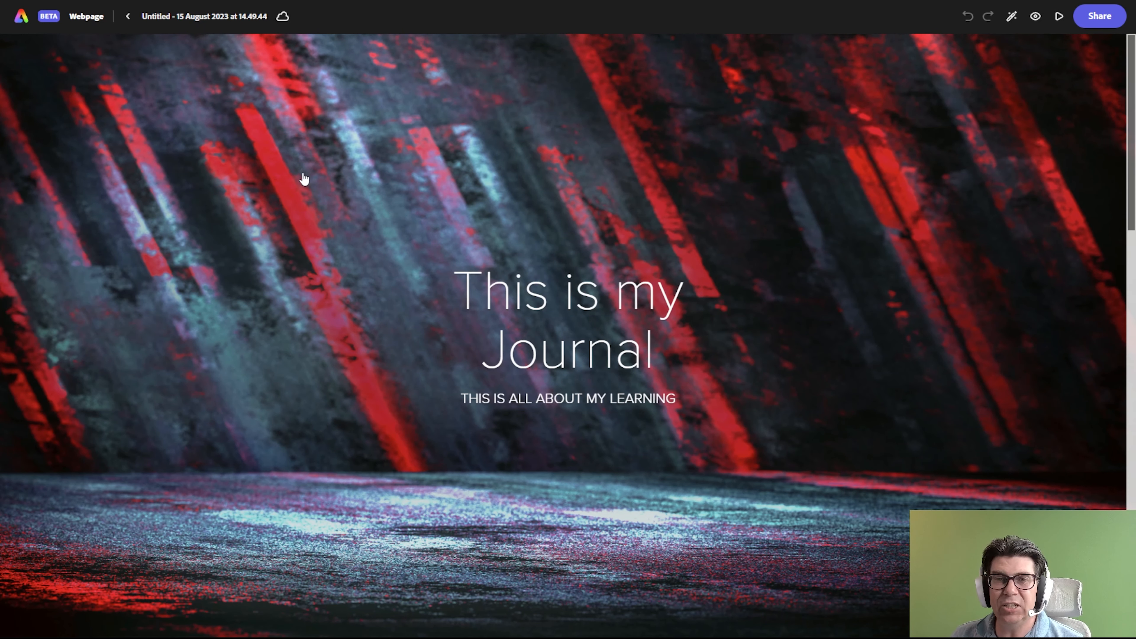
# Step: Leave the editor for the Adobe Express home page and reopen the journal project from the saved files to review its entries
pyautogui.scroll(-15, 492, 264)
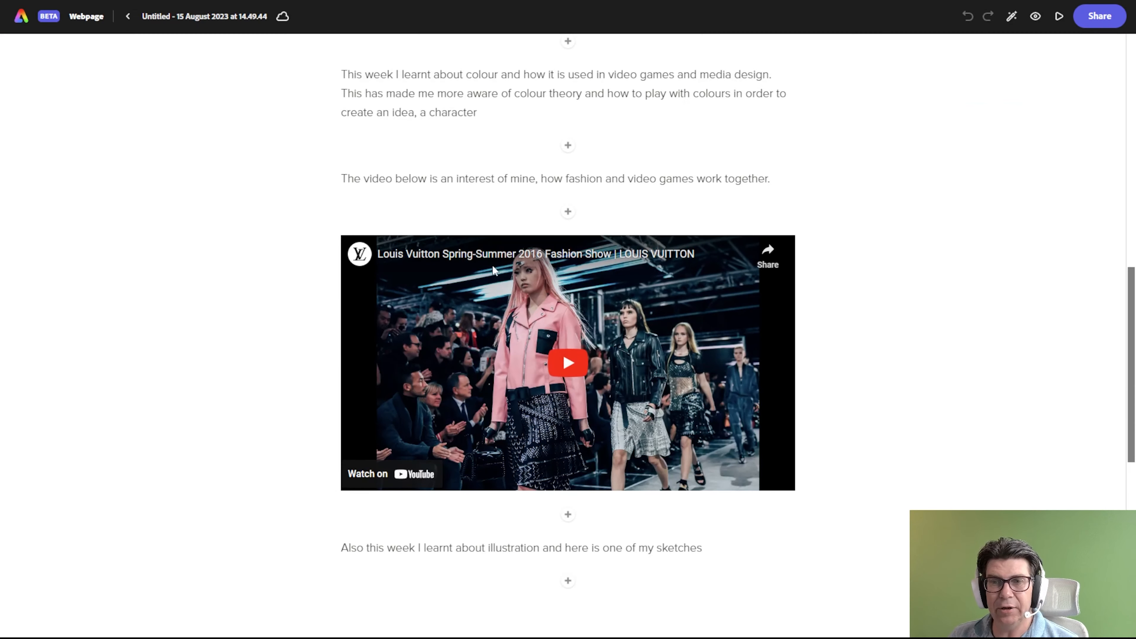
pyautogui.scroll(-5, 452, 305)
pyautogui.scroll(15, 442, 303)
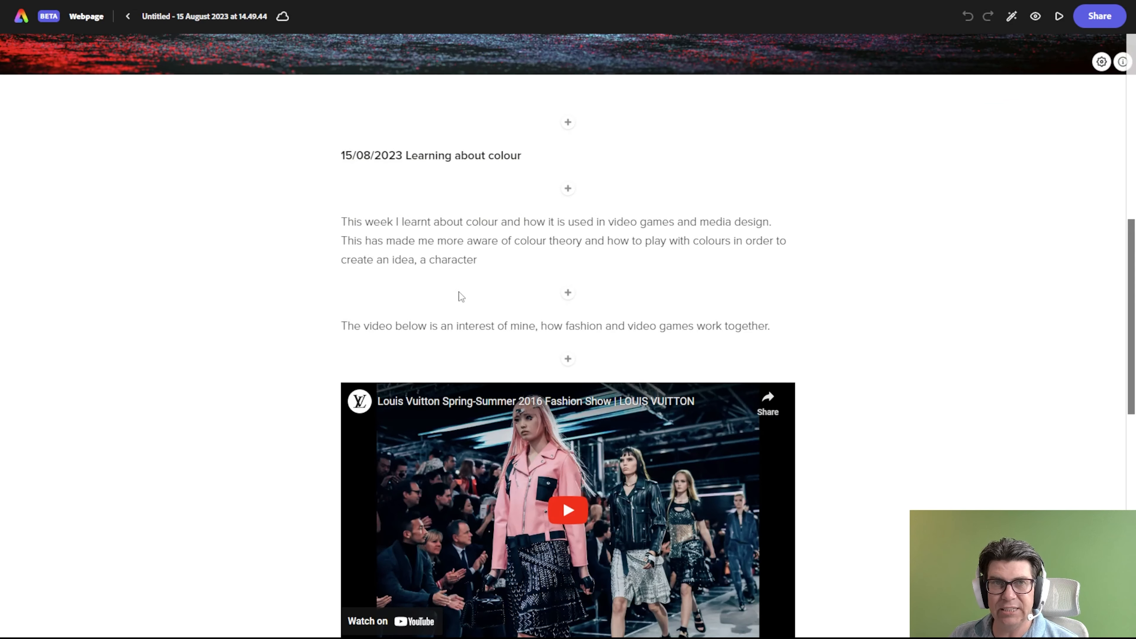
pyautogui.scroll(4, 474, 292)
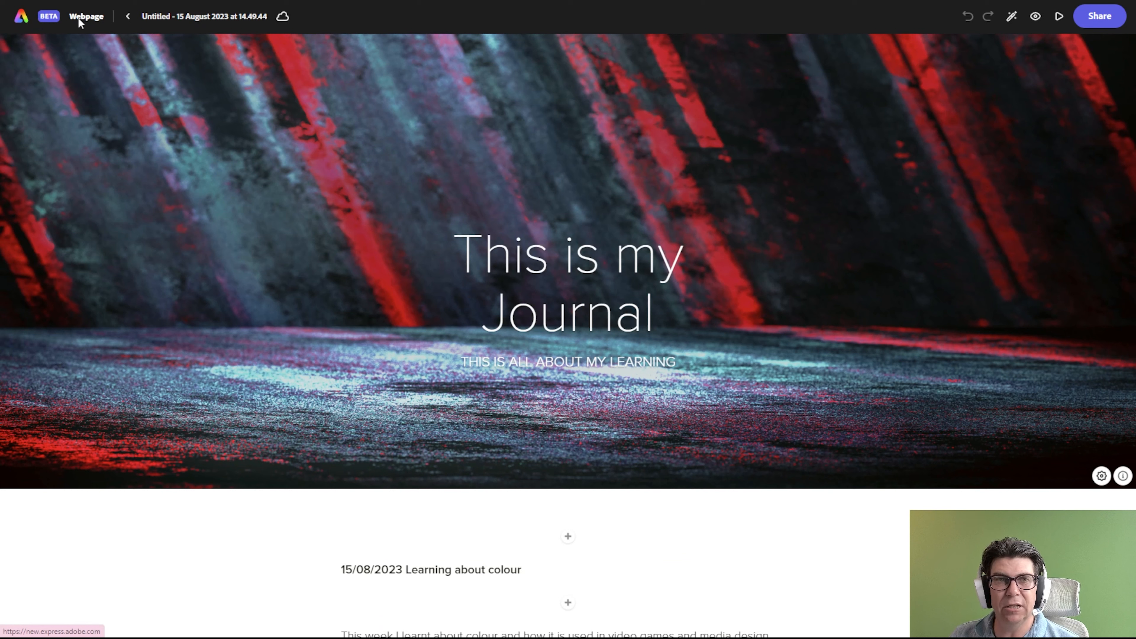
pyautogui.click(26, 19)
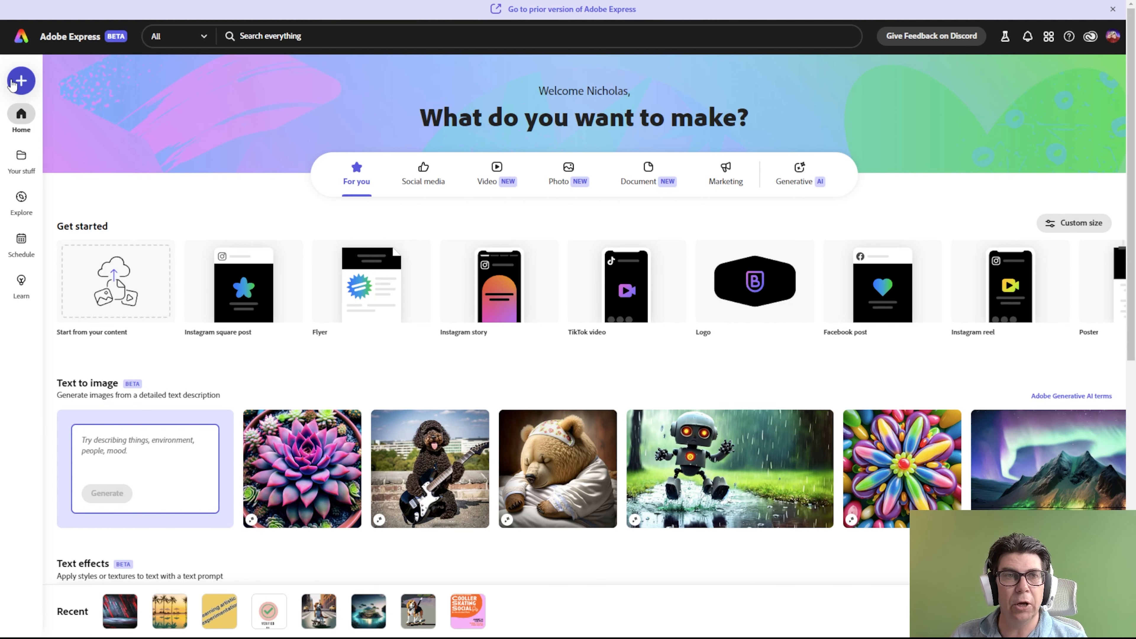
pyautogui.click(20, 156)
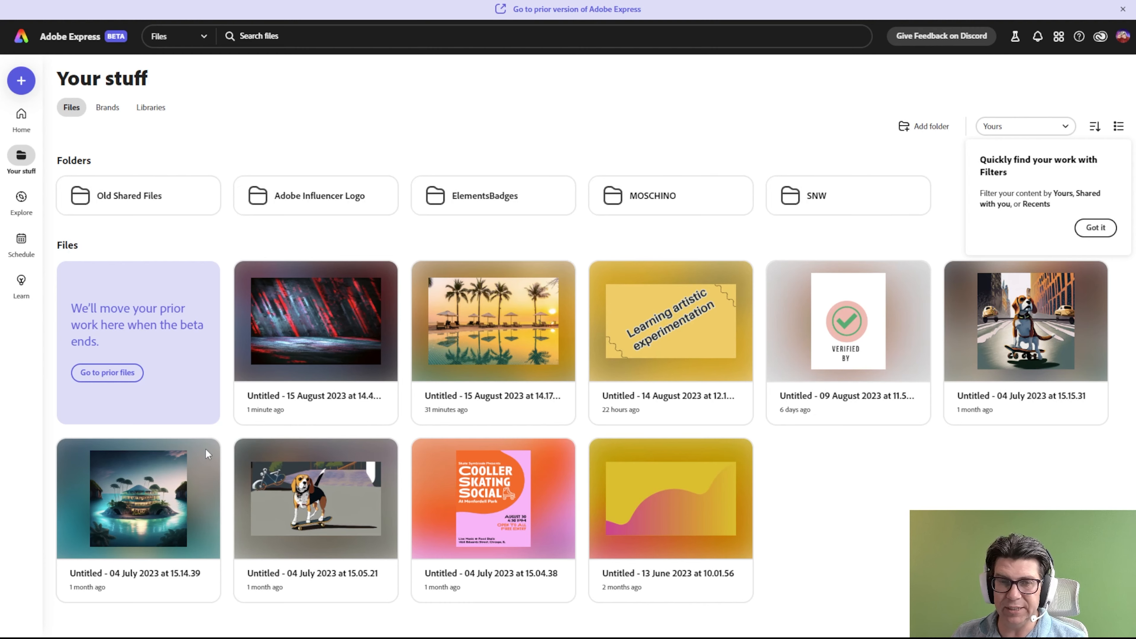
pyautogui.click(309, 320)
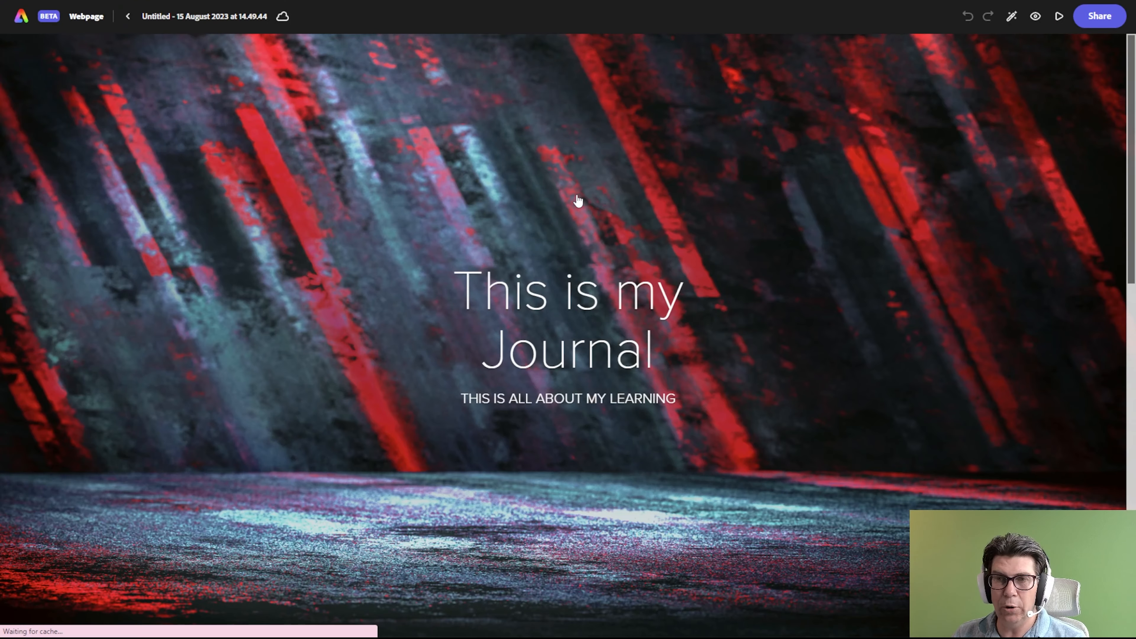
pyautogui.scroll(-10, 516, 192)
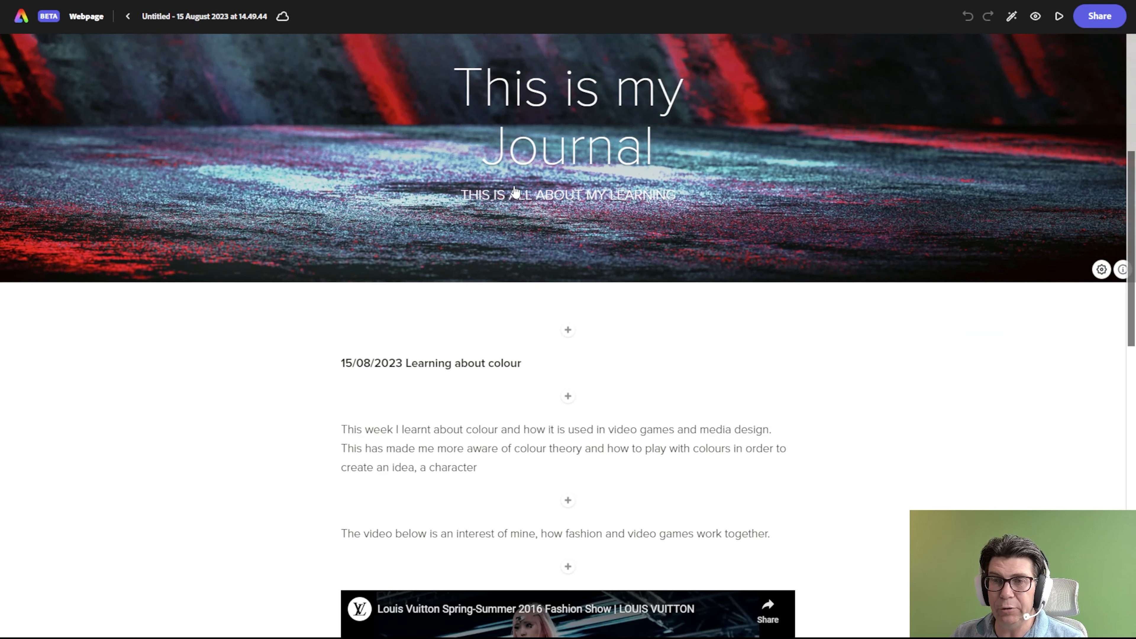
pyautogui.scroll(-10, 502, 170)
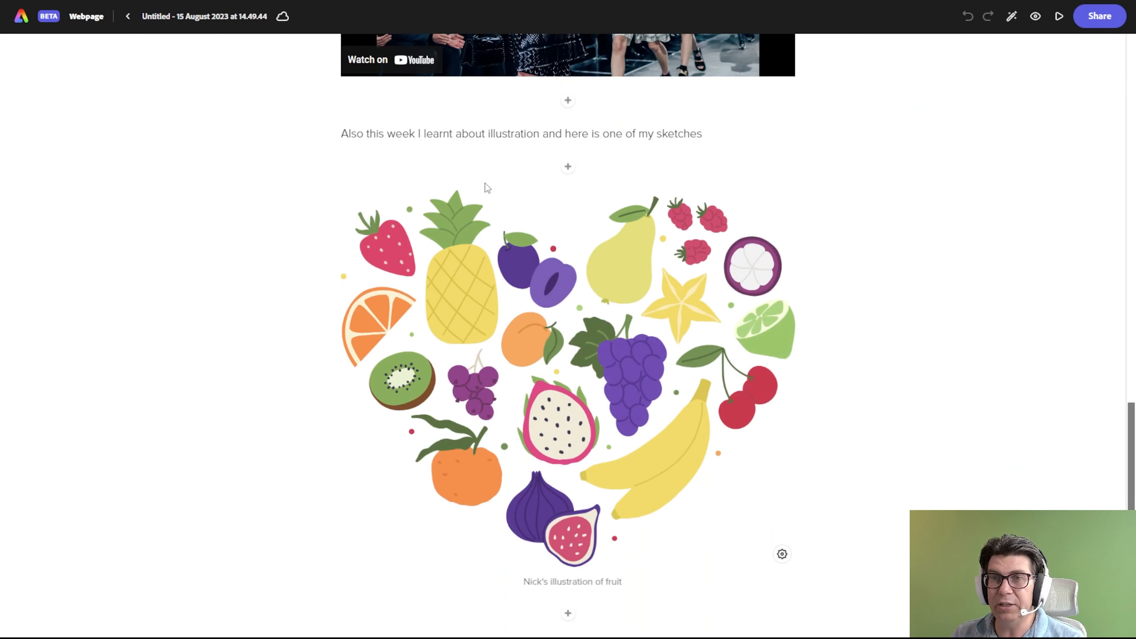